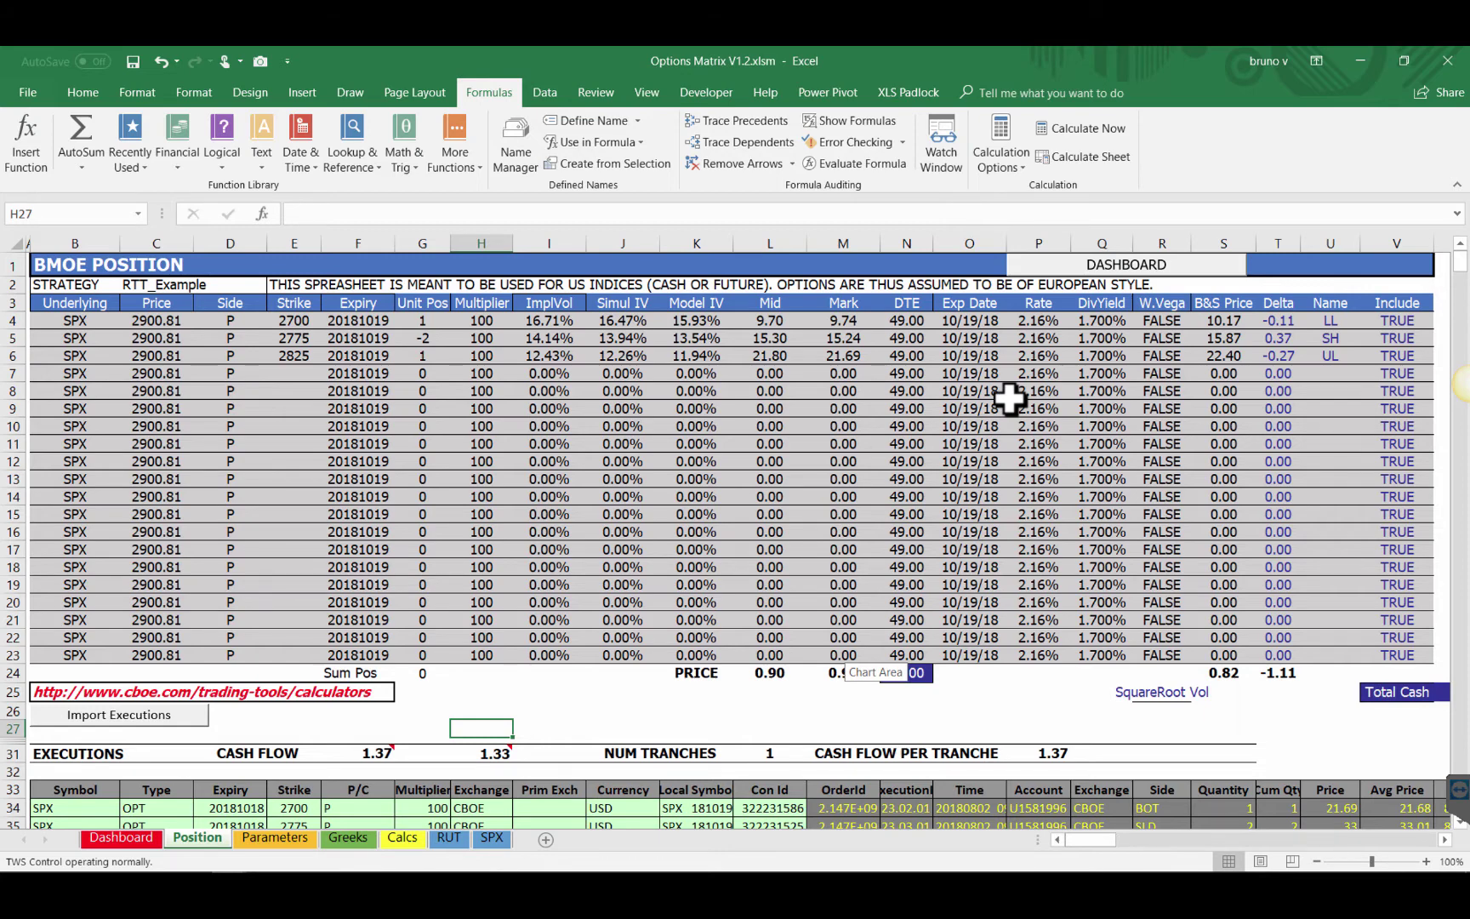
Switch to the BIBOP V2.243.xlsm workbook and bring up its General sheet
key("ctrl+Tab")
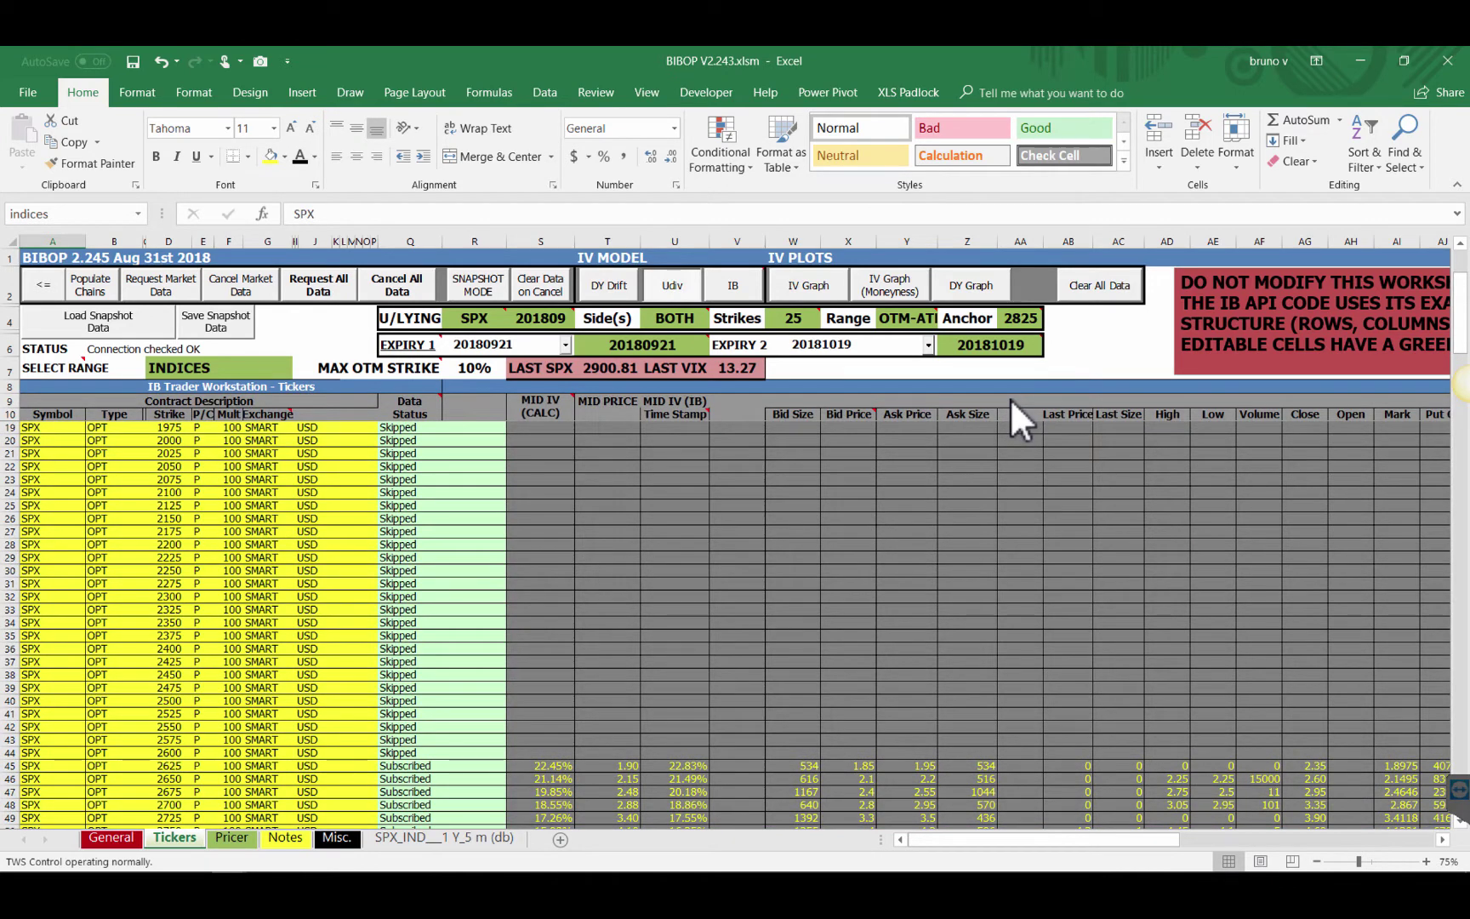
key("ctrl+Page_Up")
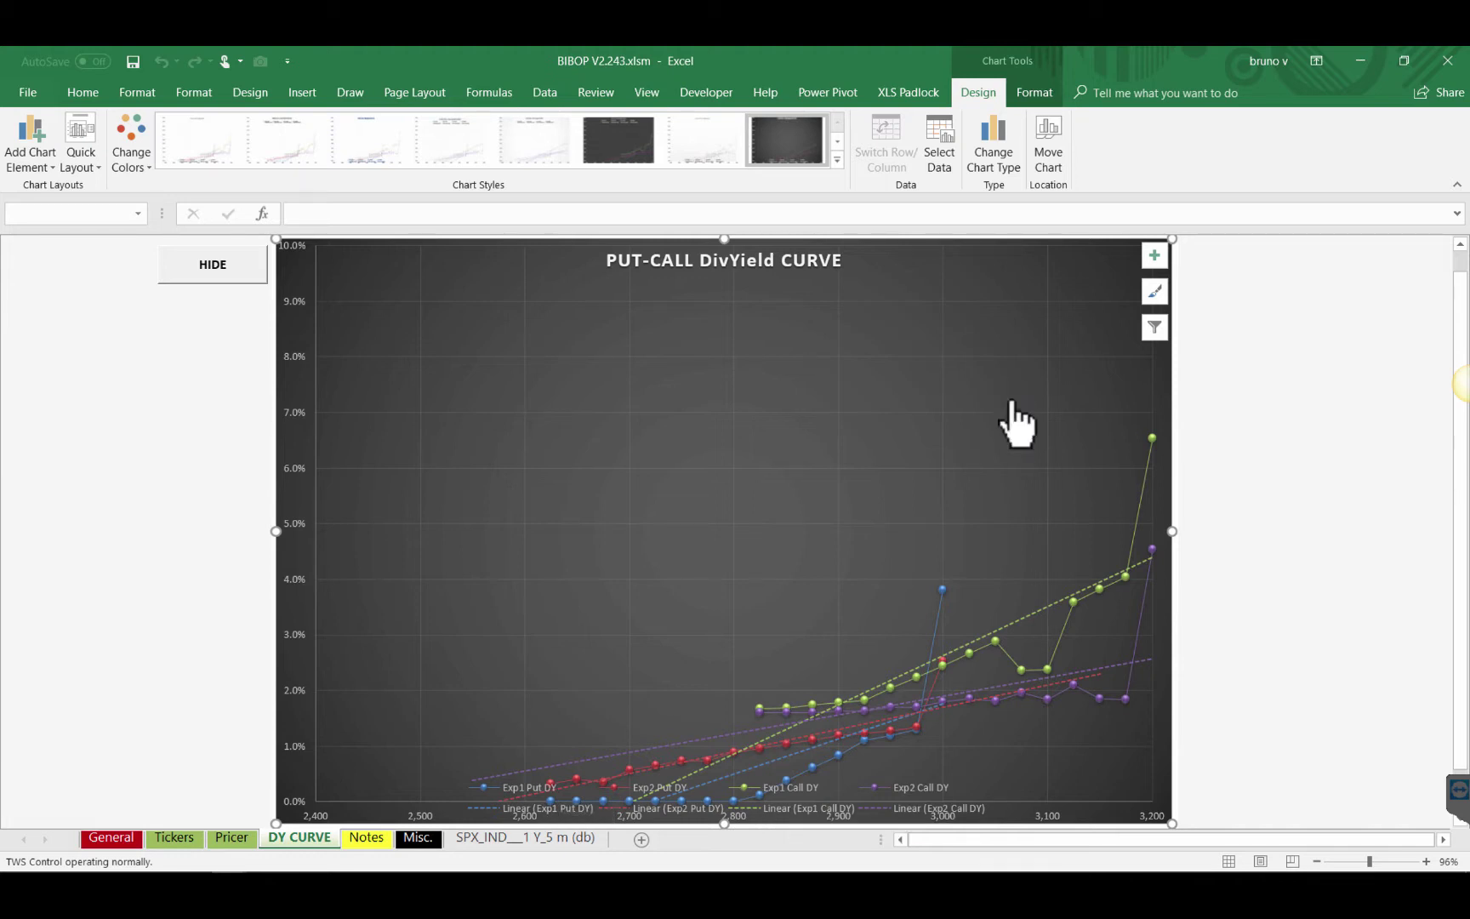
Hide the DY CURVE put-call DivYield chart to return to the BIBOP sheets
left_click(1012, 401)
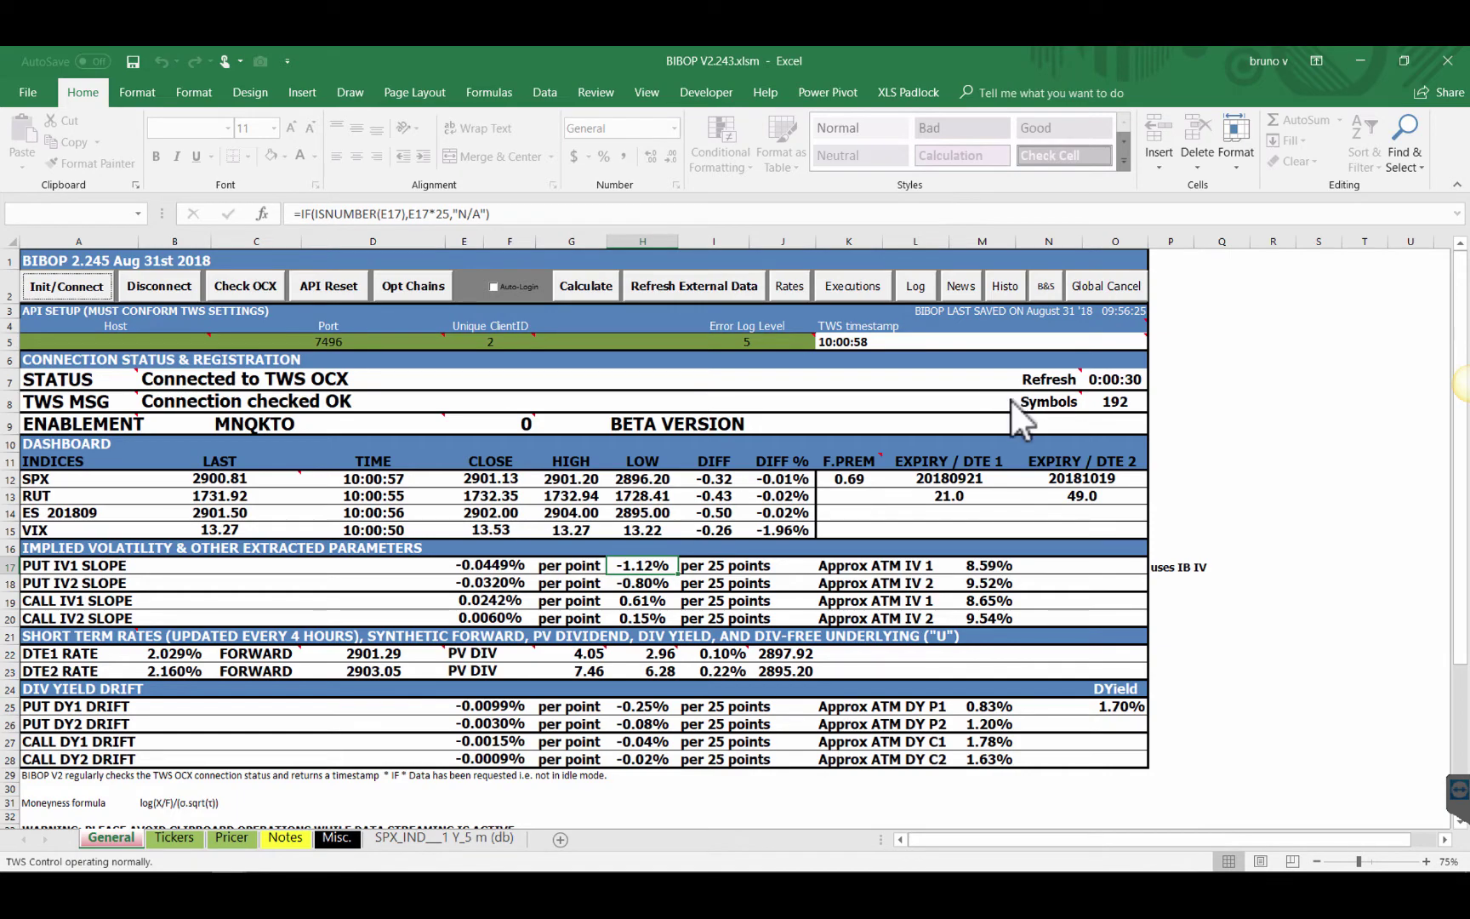
Return to the Tickers sheet and scroll down through the option quote rows
key("ctrl+Page_Down")
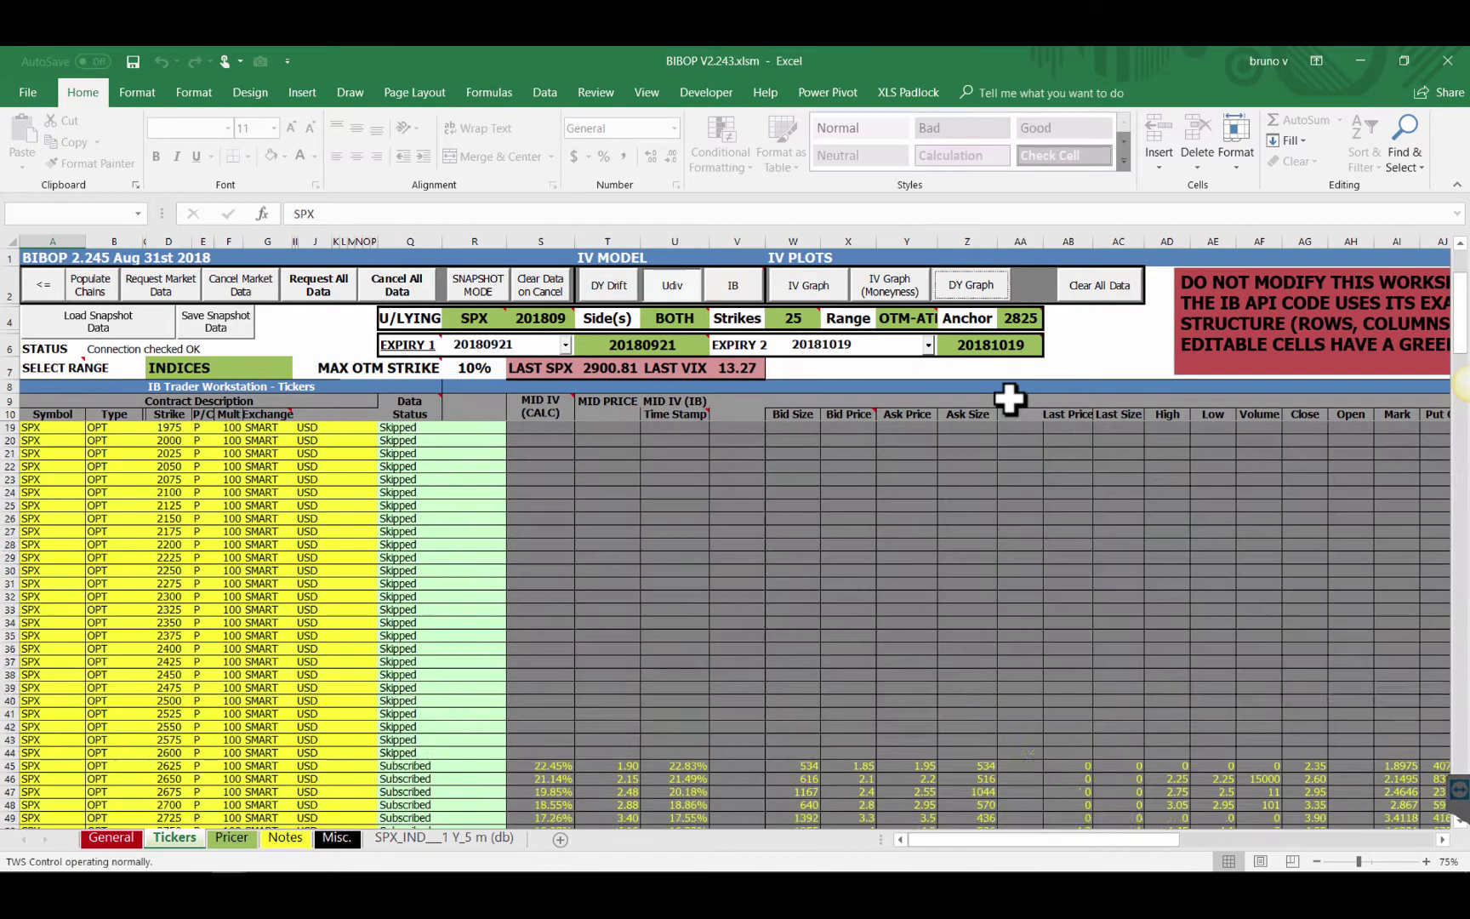
scroll(1010, 400, "down", 5)
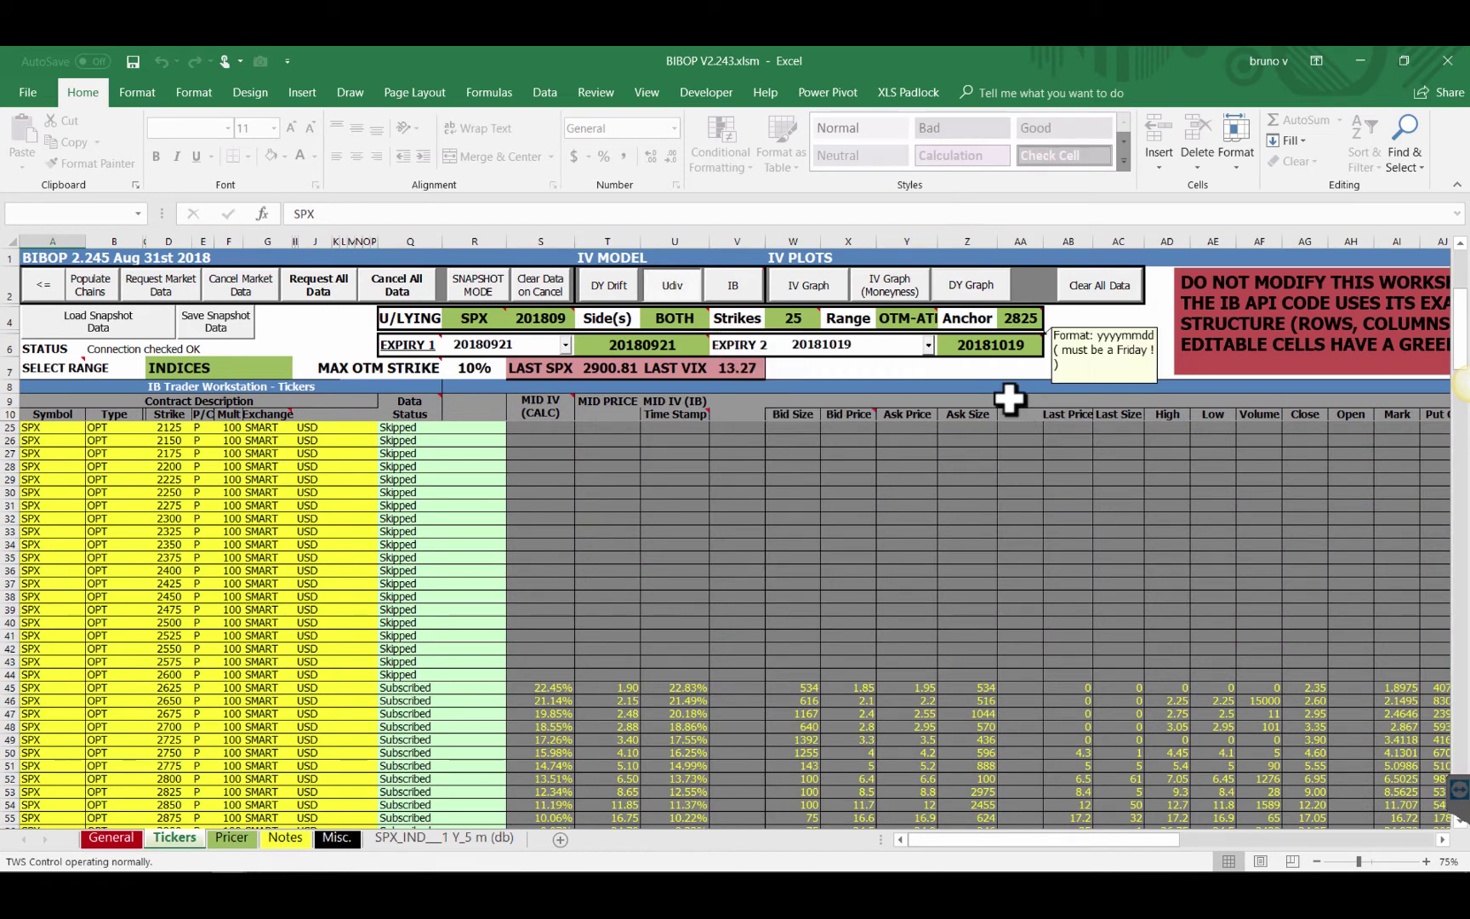
scroll(1010, 400, "down", 5)
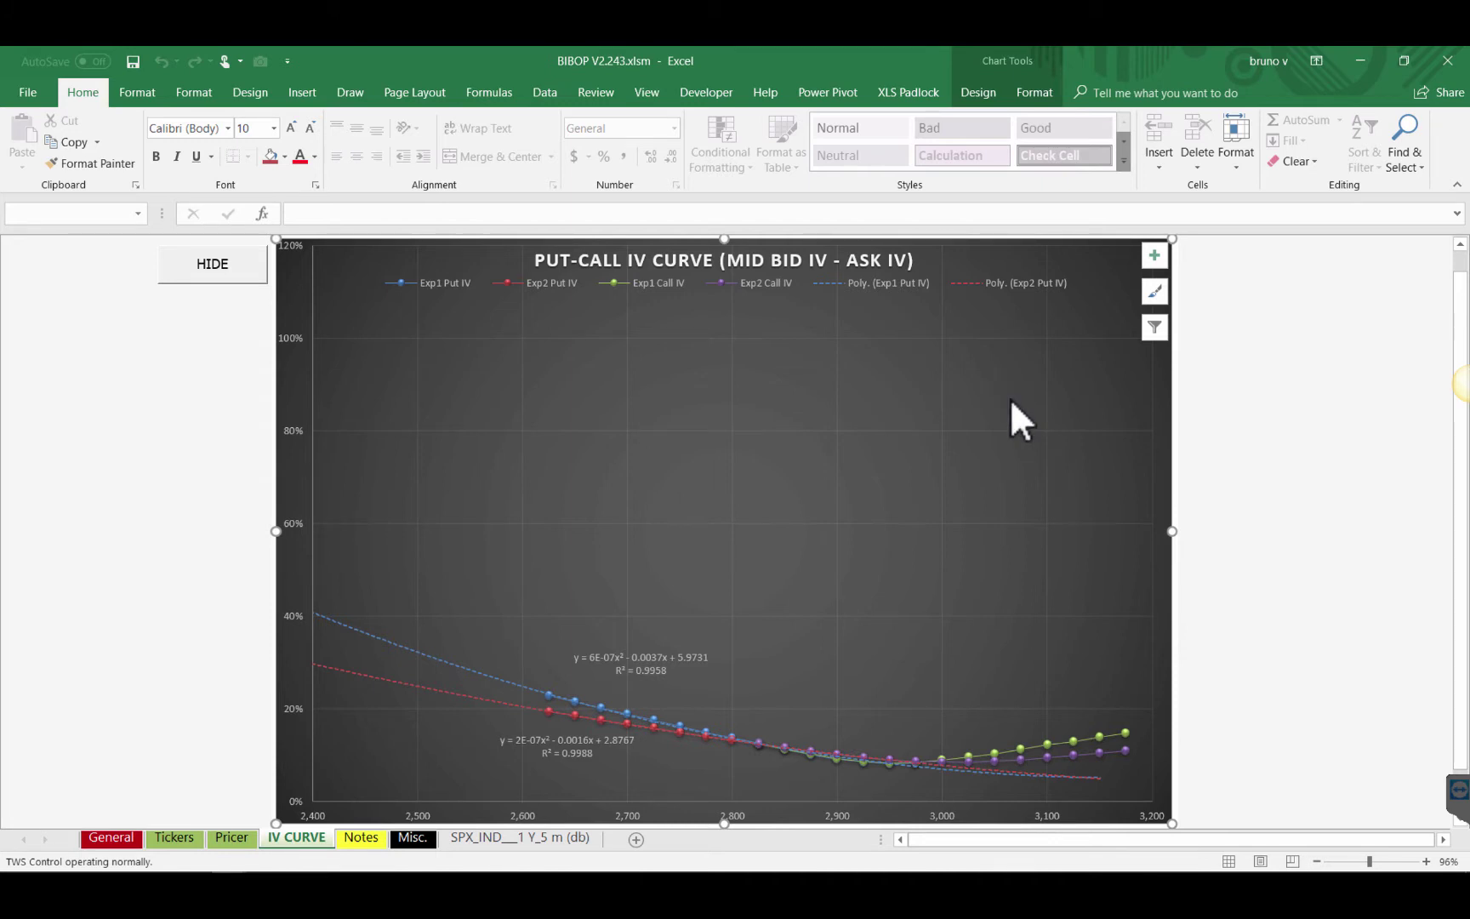
Hide the IV CURVE chart to get back to the Tickers sheet
left_click(1012, 401)
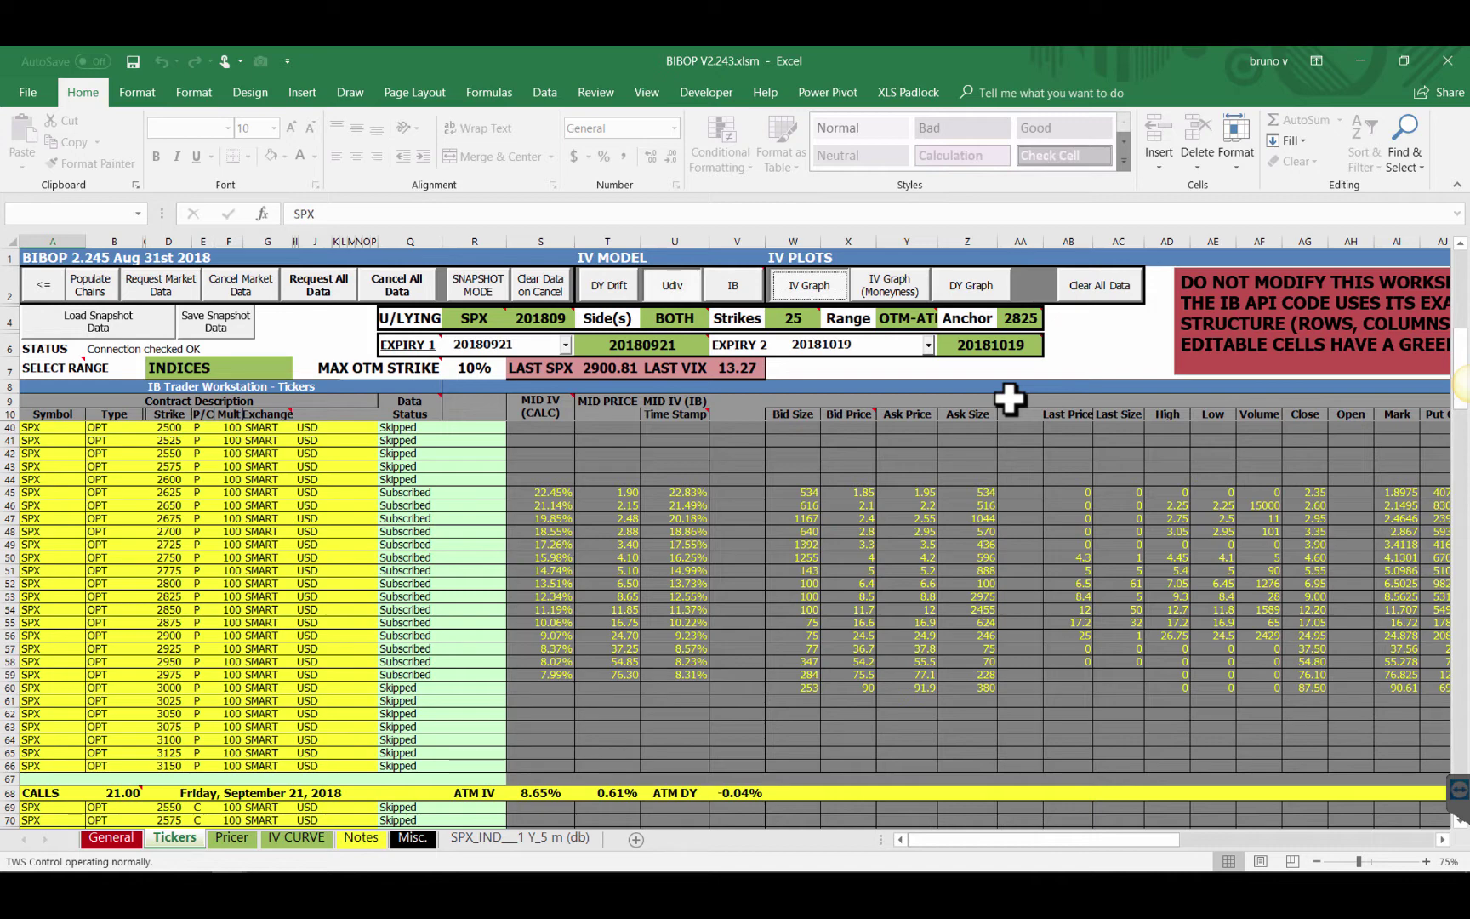
View the Pricer sheet, then go to the Options Matrix V1.2.xlsm Dashboard sheet
key("ctrl+Page_Down")
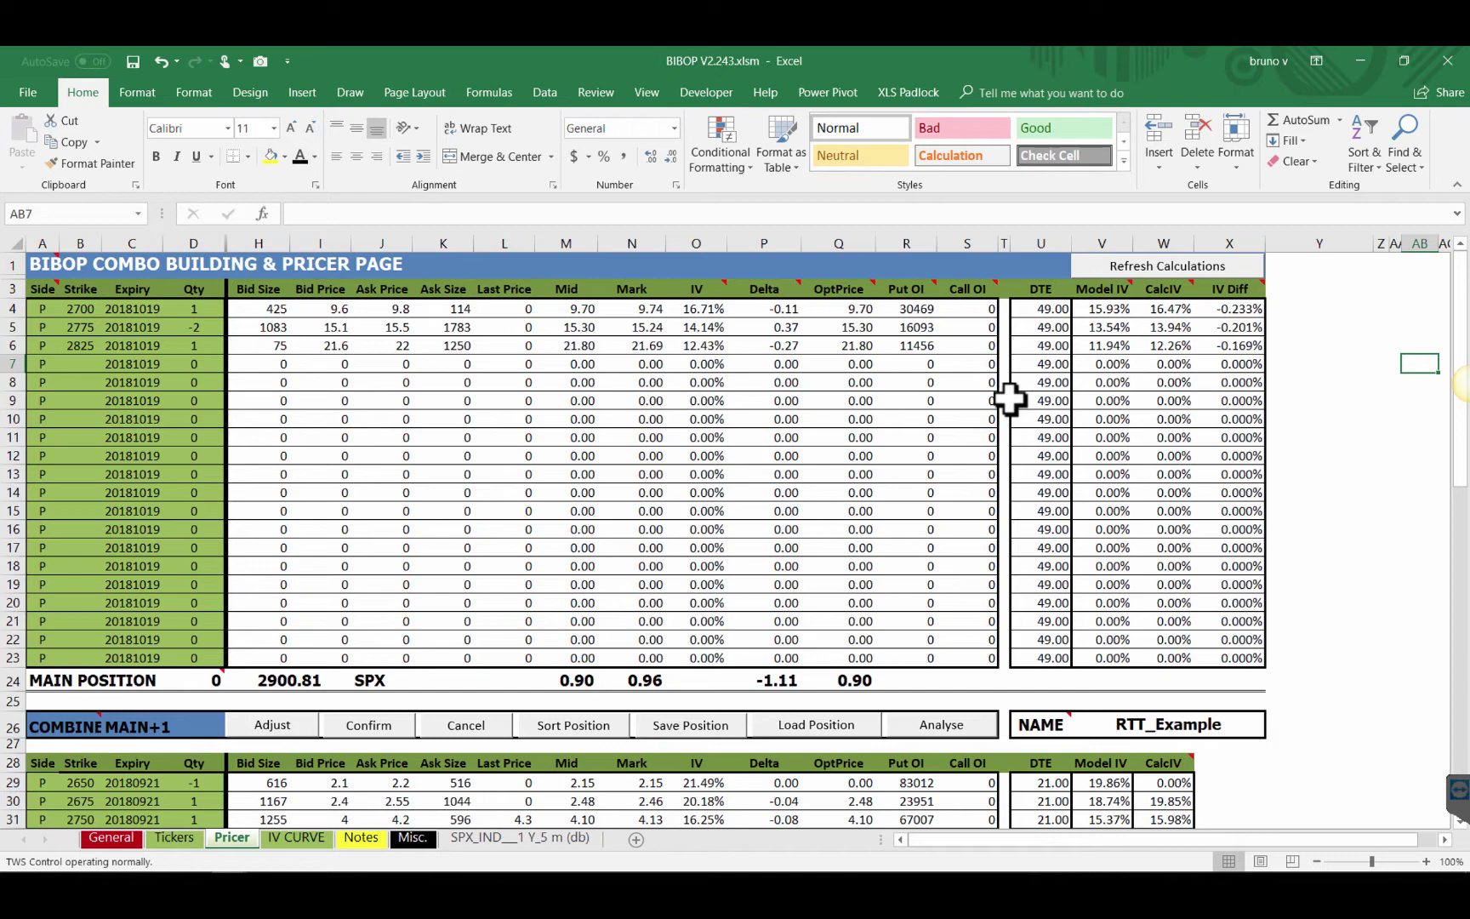
key("ctrl+Tab")
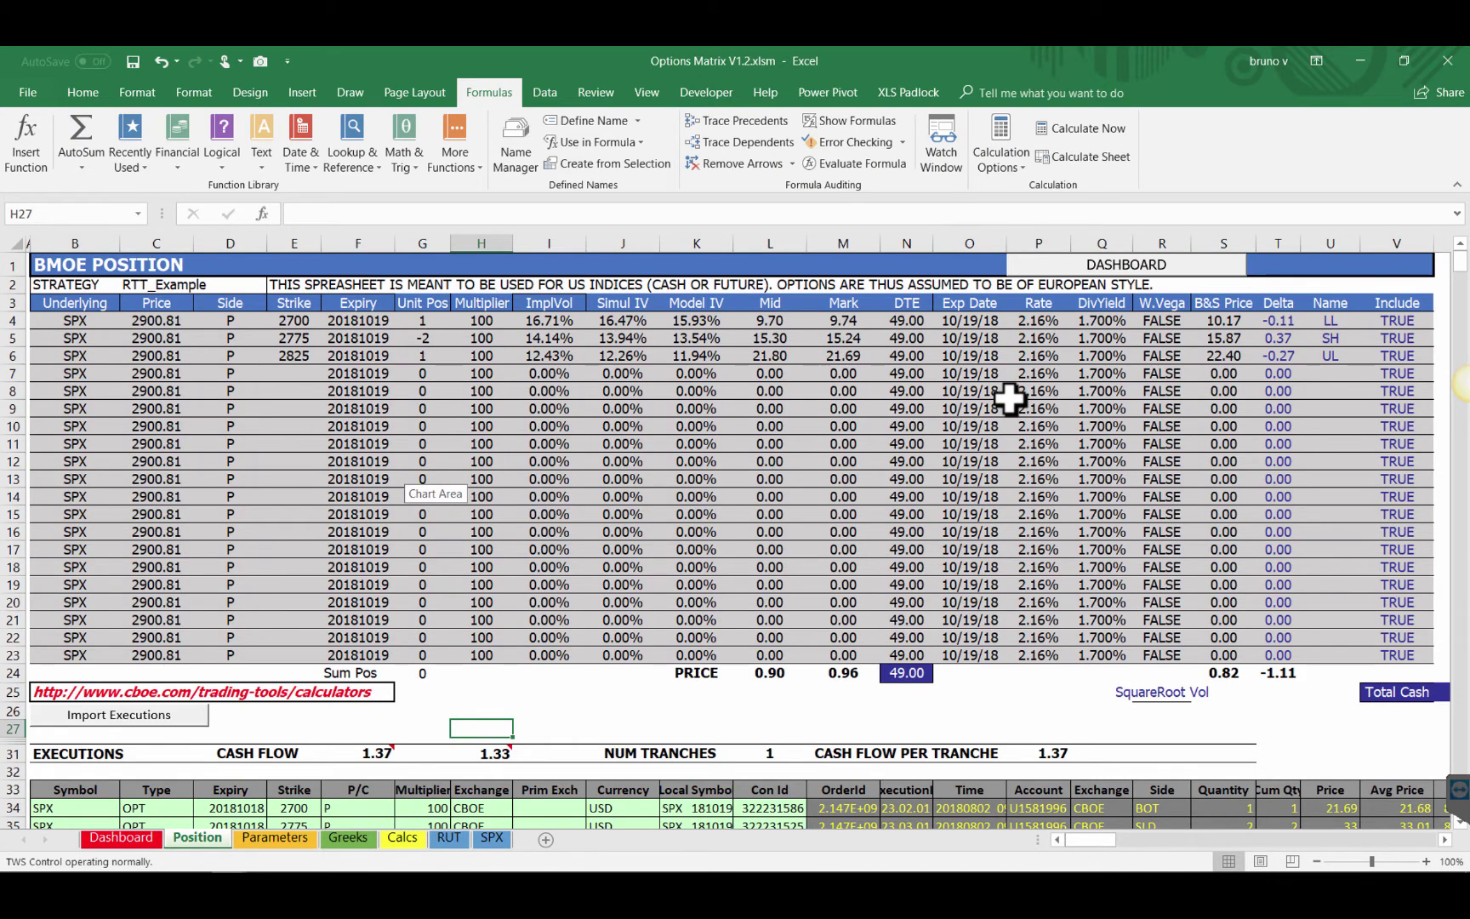
key("ctrl+Page_Up")
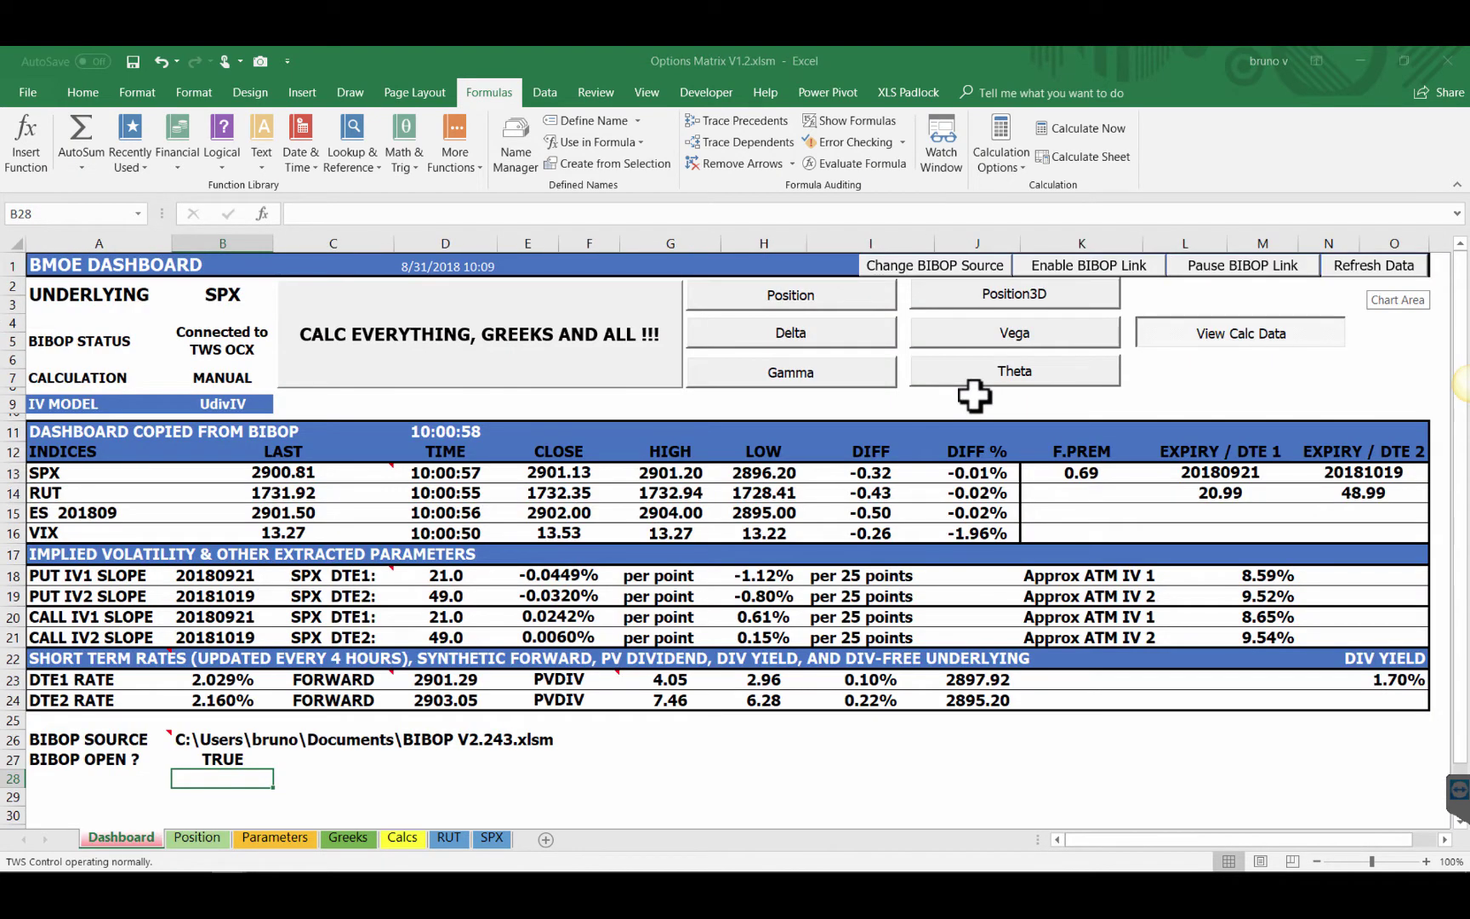
Check the BIBOP source path and open-status cells, B26 and B27, on the Dashboard
key("Up")
key("Up")
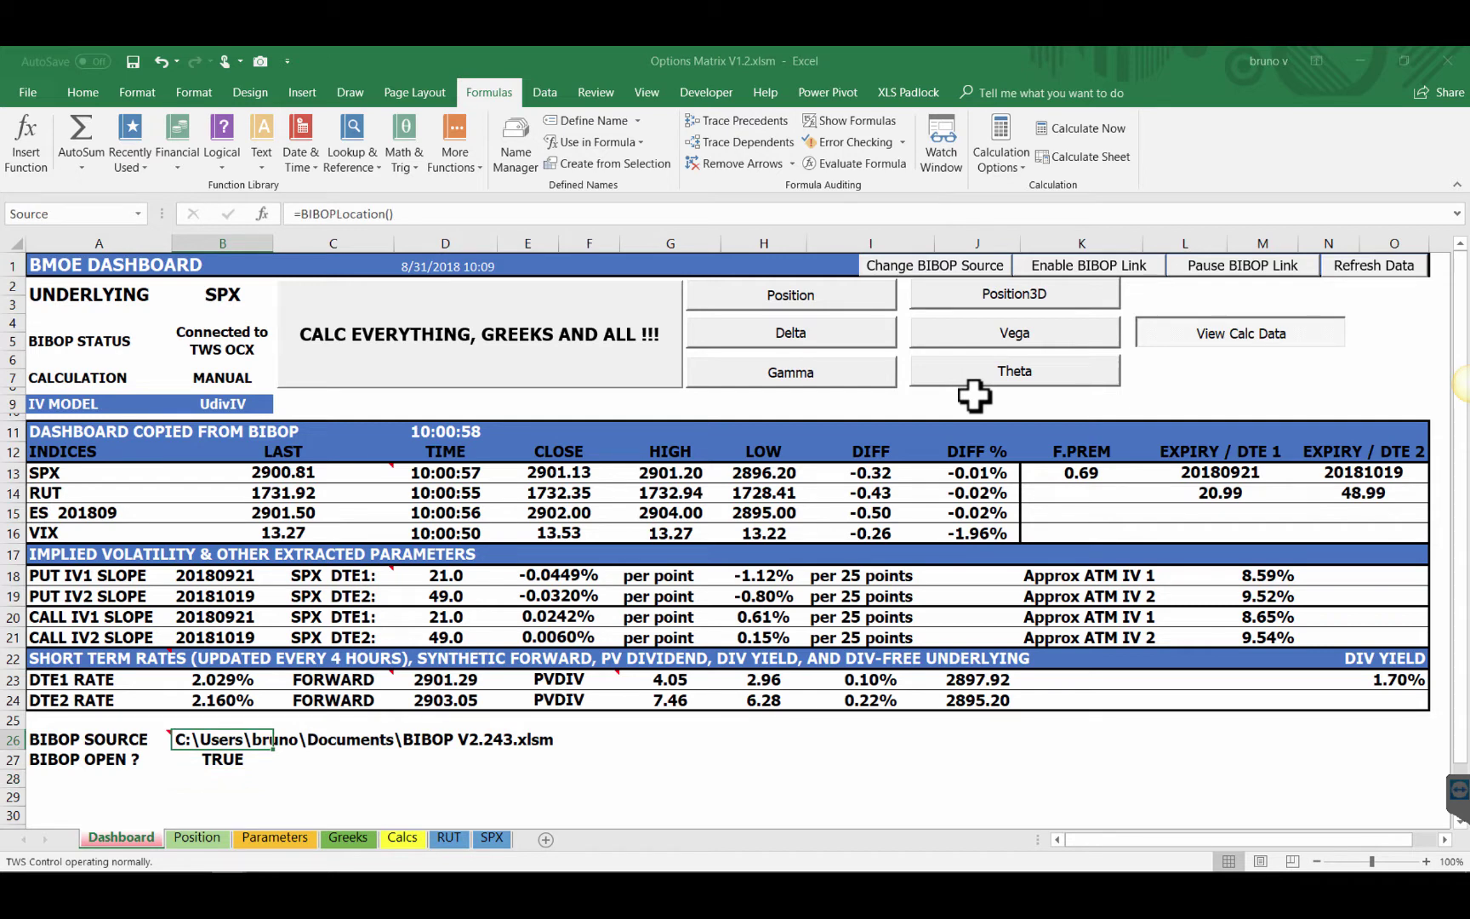
key("Down")
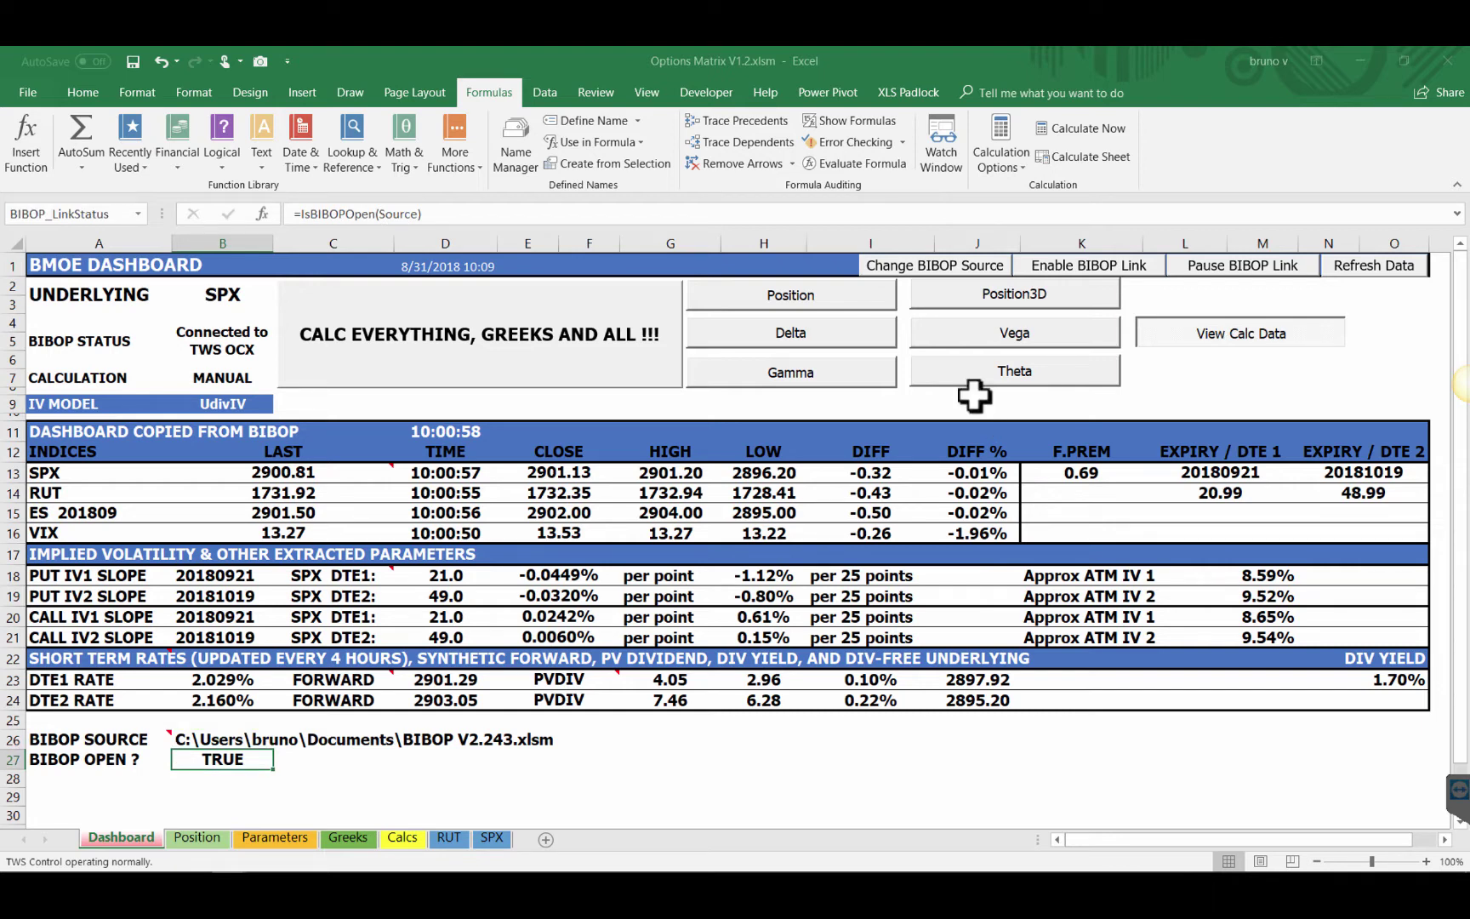
key("Down")
key("Down")
key("Right")
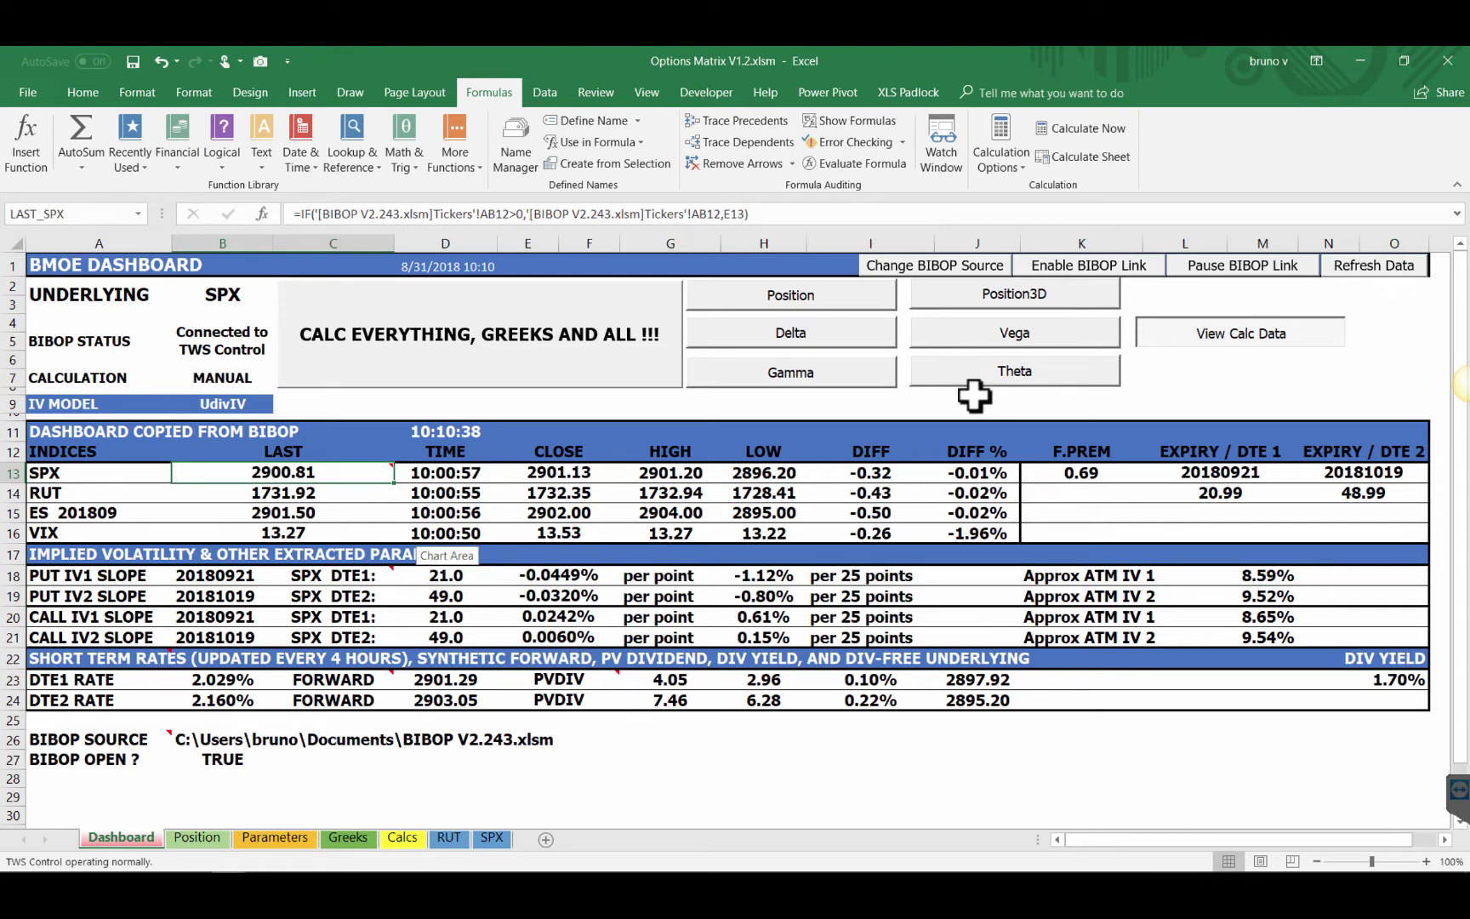
Check live quotes on BIBOP Tickers, then build the PNL Line chart from the Dashboard's Position button
key("ctrl+Tab")
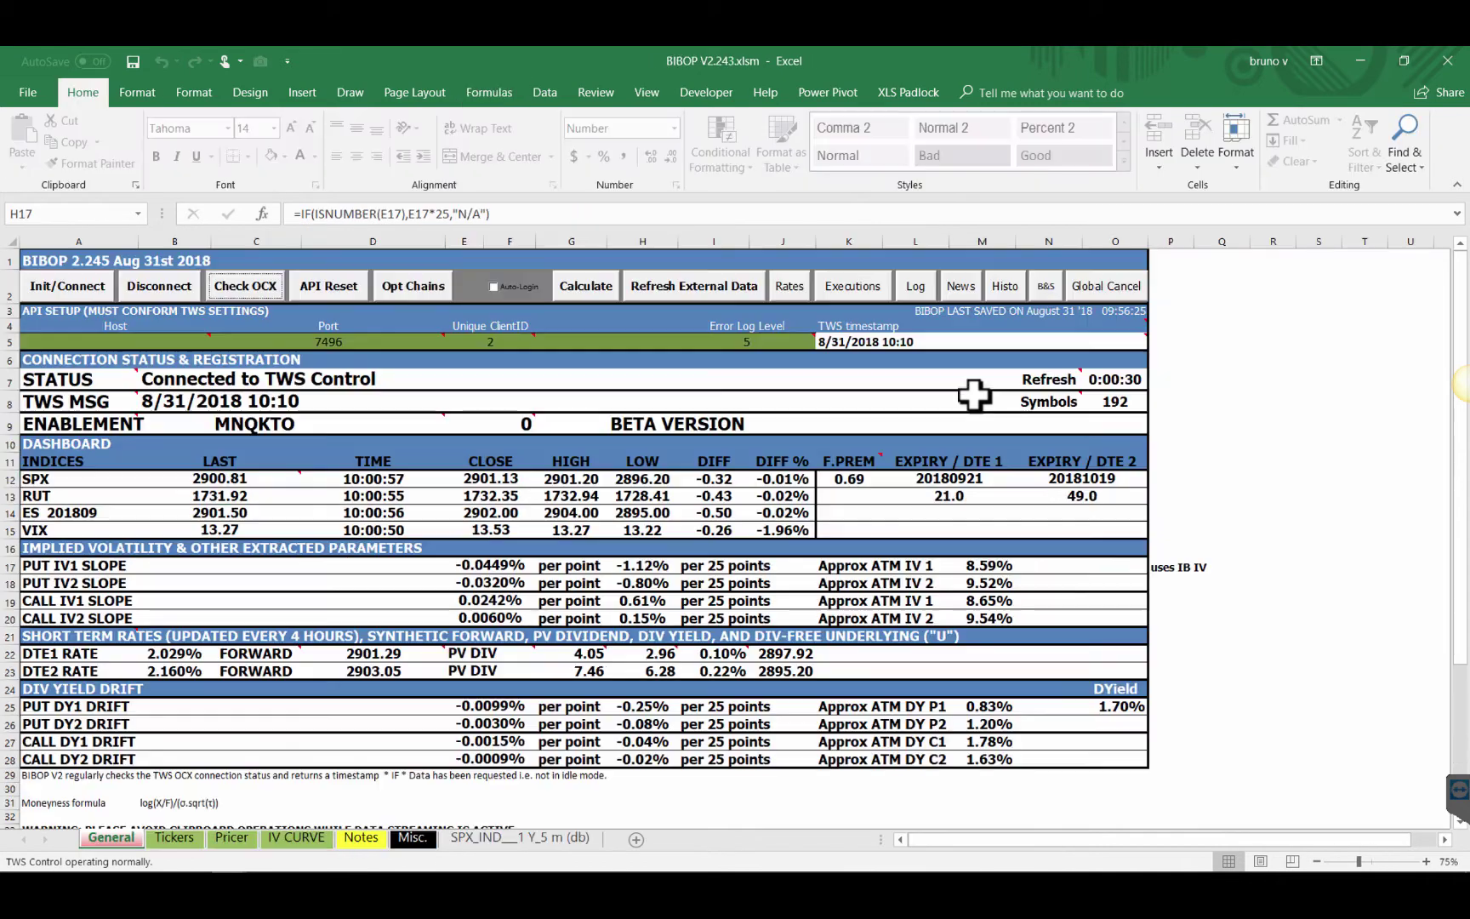
key("ctrl+Page_Down")
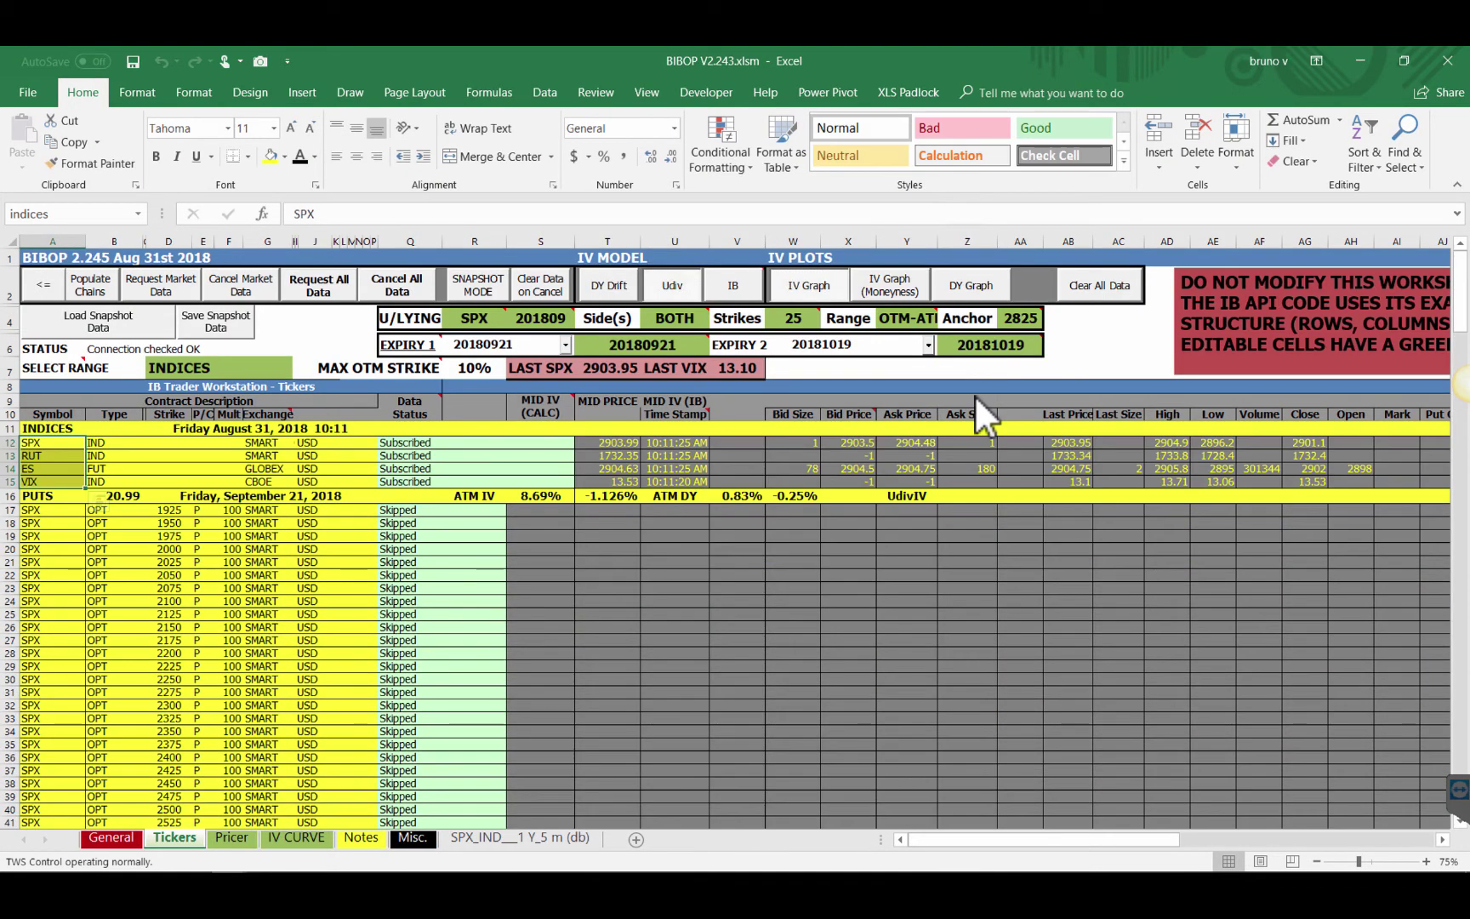
key("ctrl+Tab")
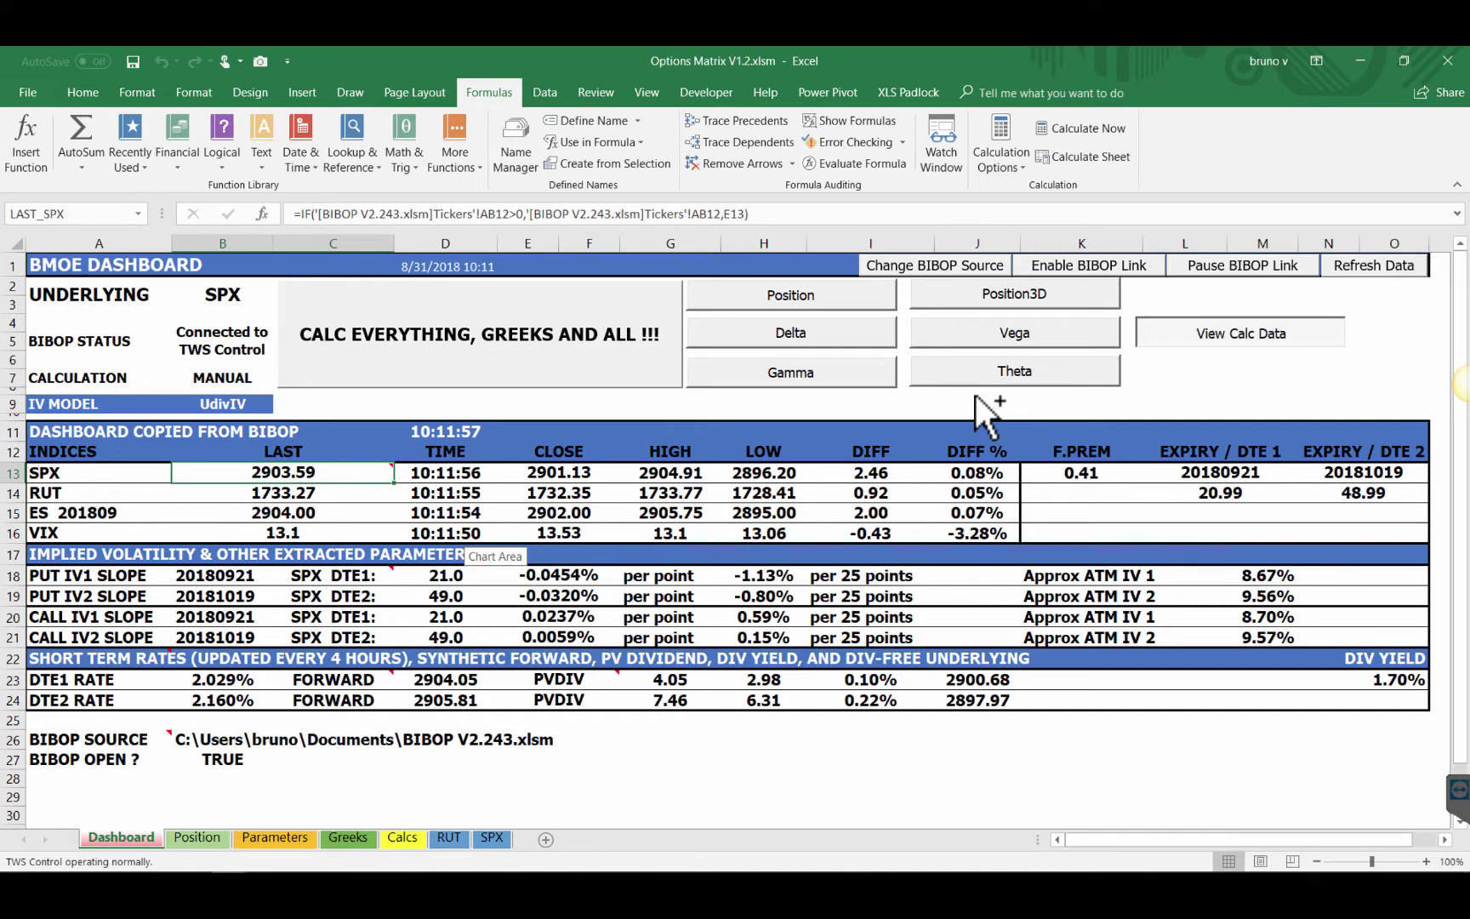
key("ctrl+Tab")
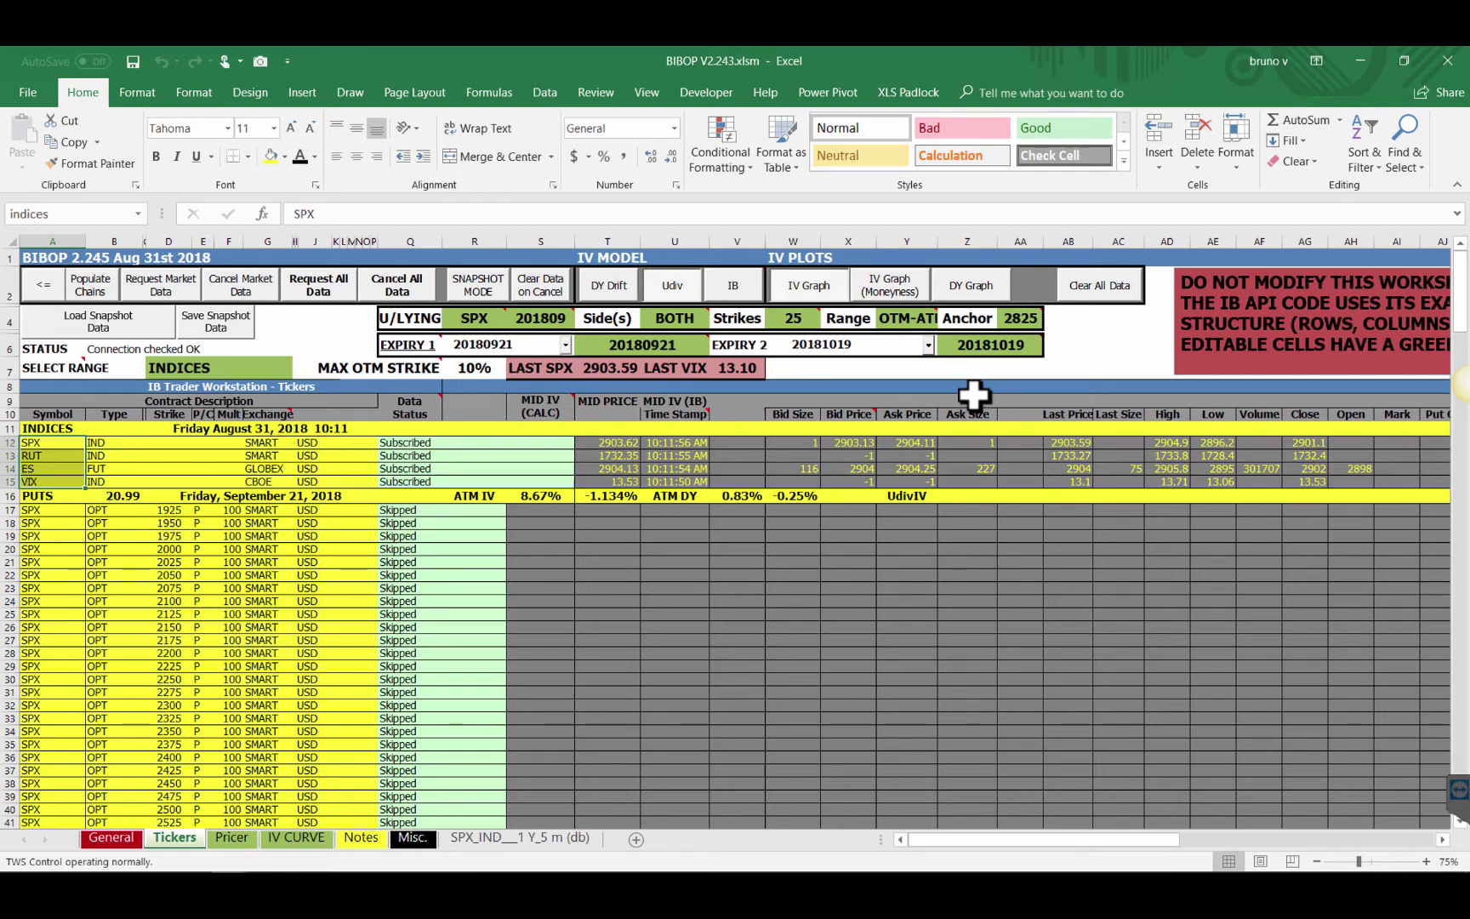
key("ctrl+Tab")
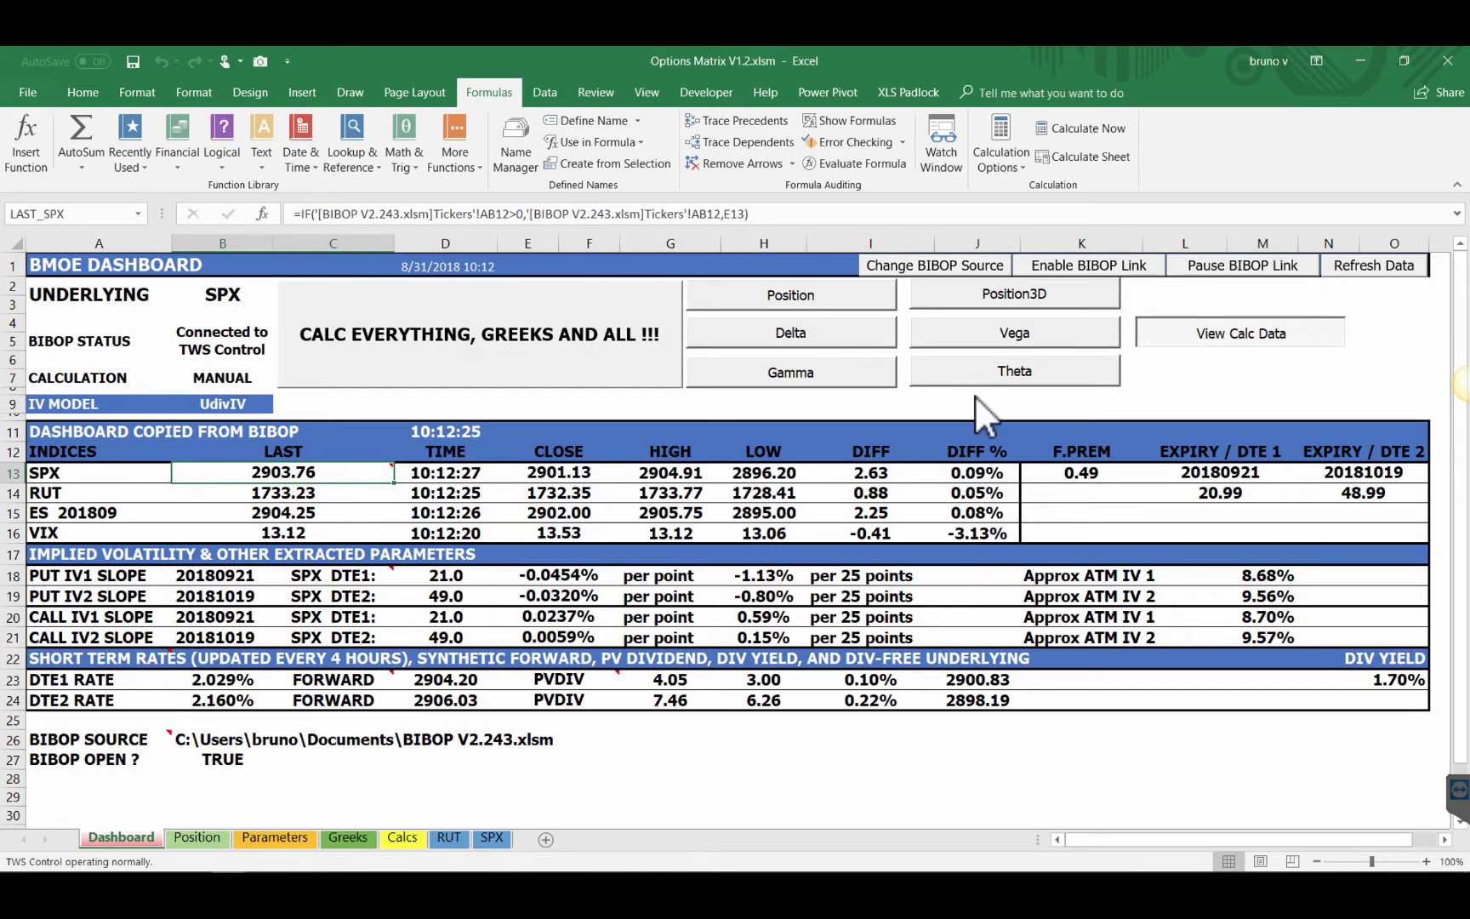
left_click(974, 372)
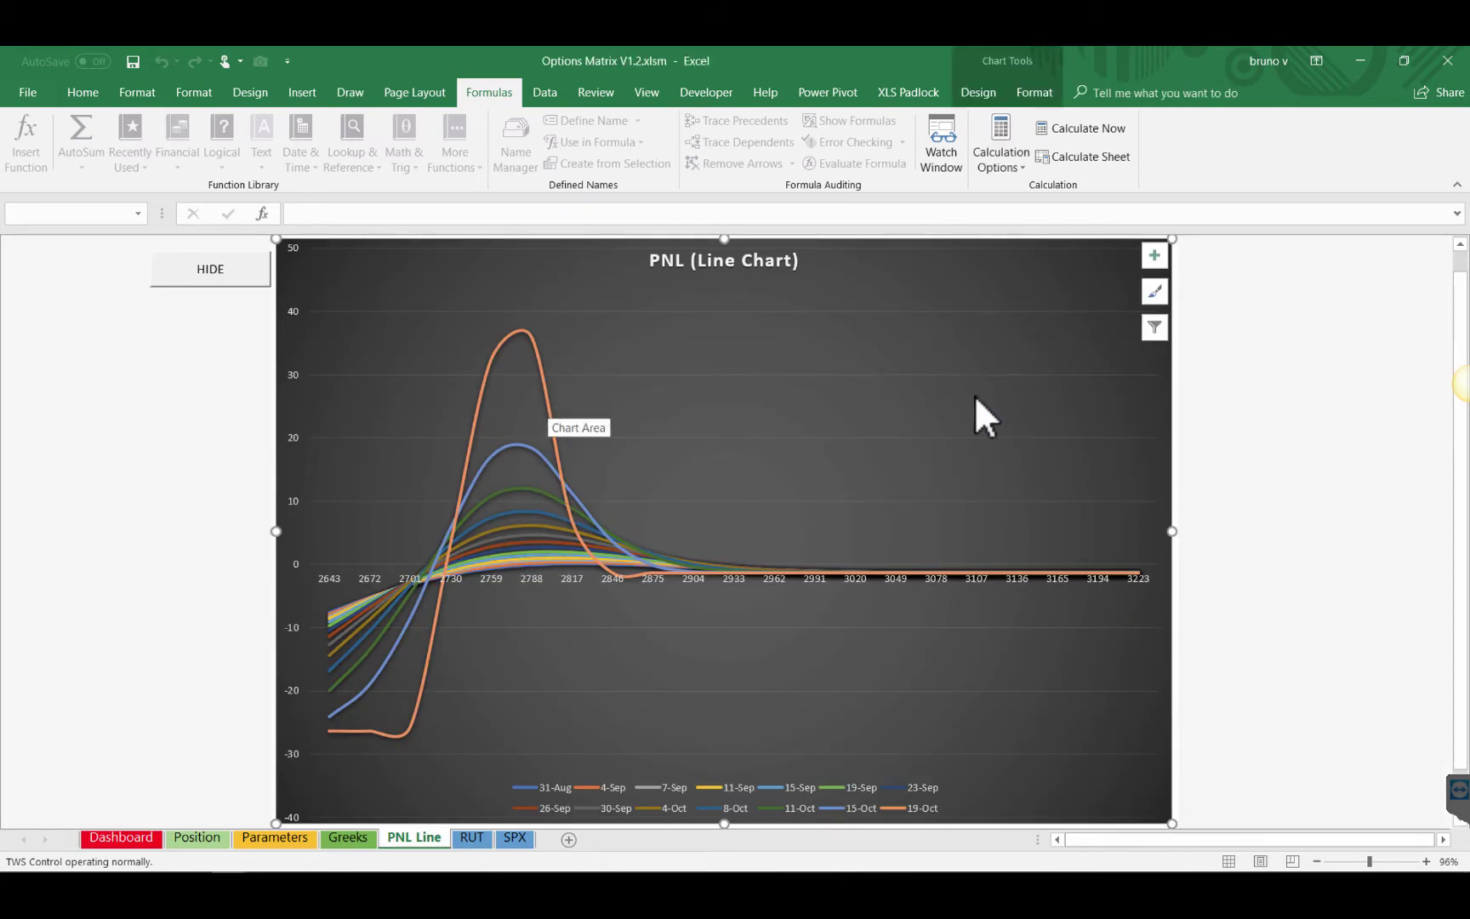
Redraw the PNL chart for projection dates T+0 through T+15 and return to the Dashboard
left_click(977, 415)
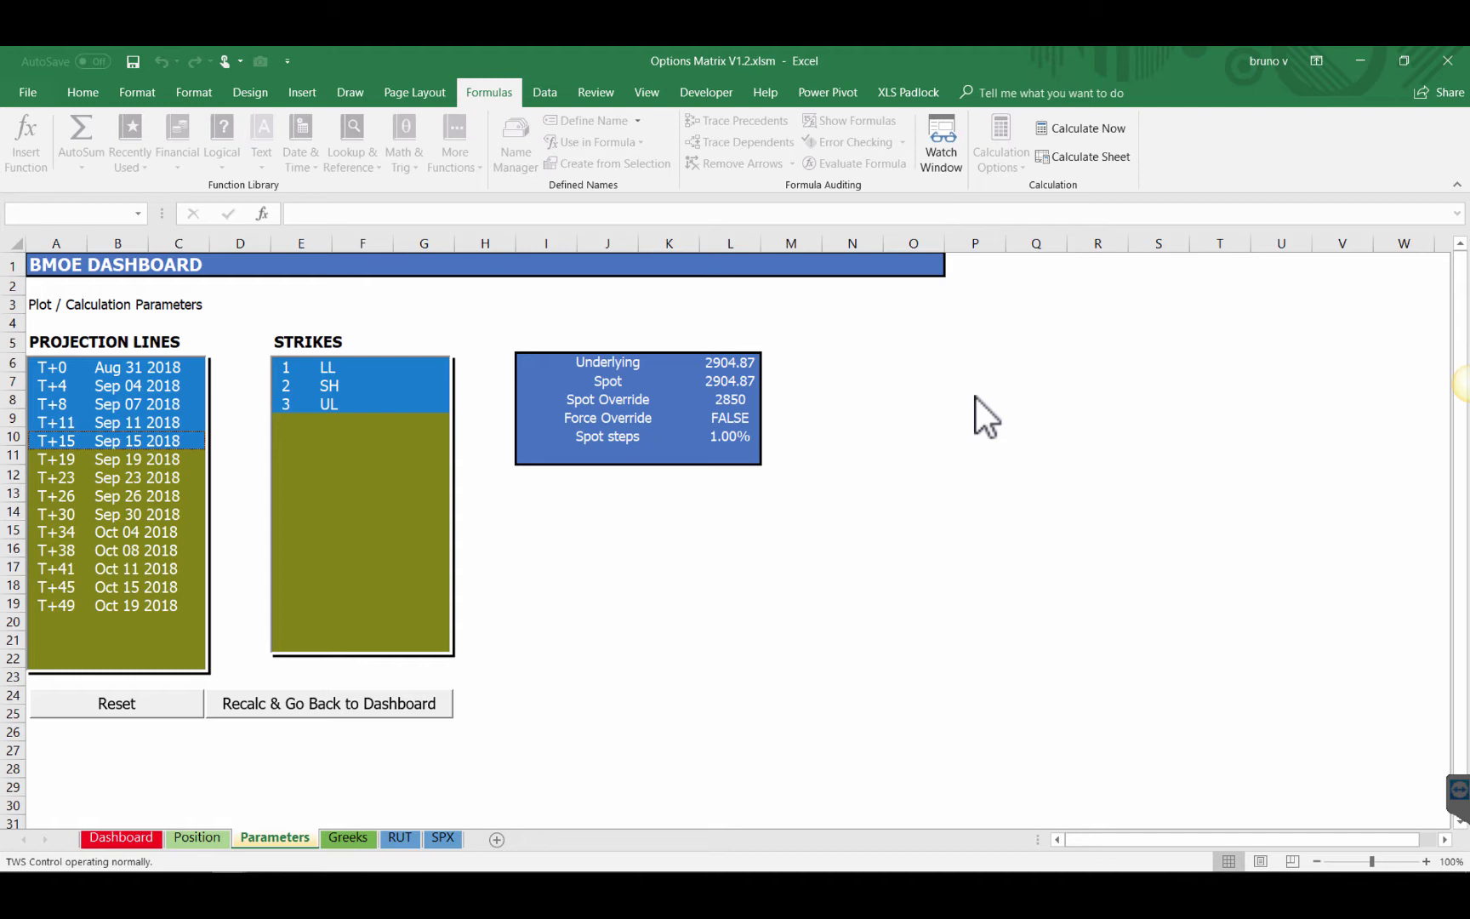
left_click(978, 421)
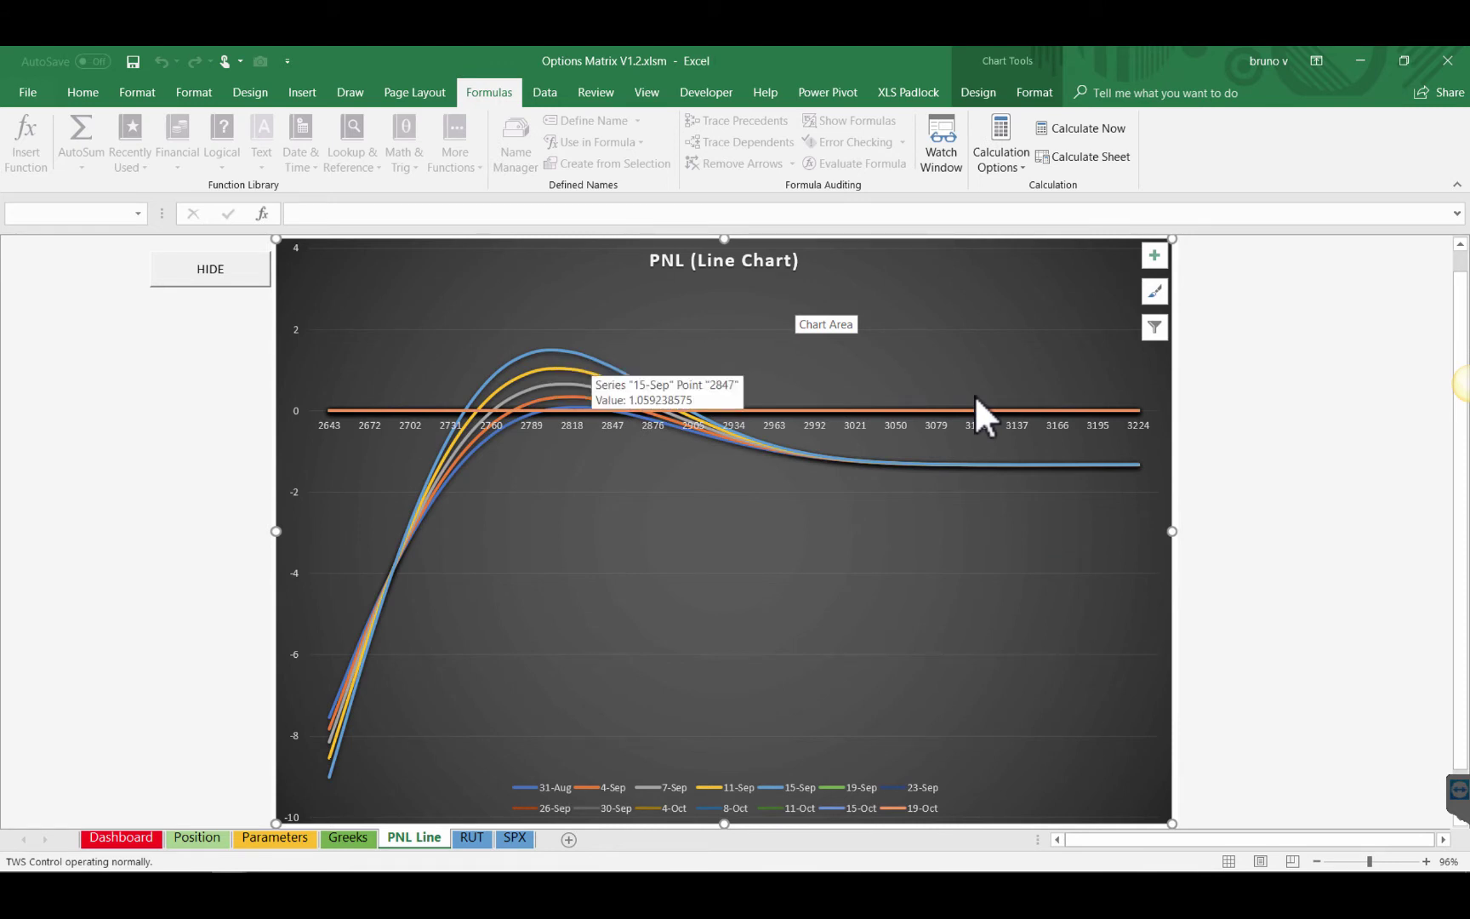
left_click(973, 395)
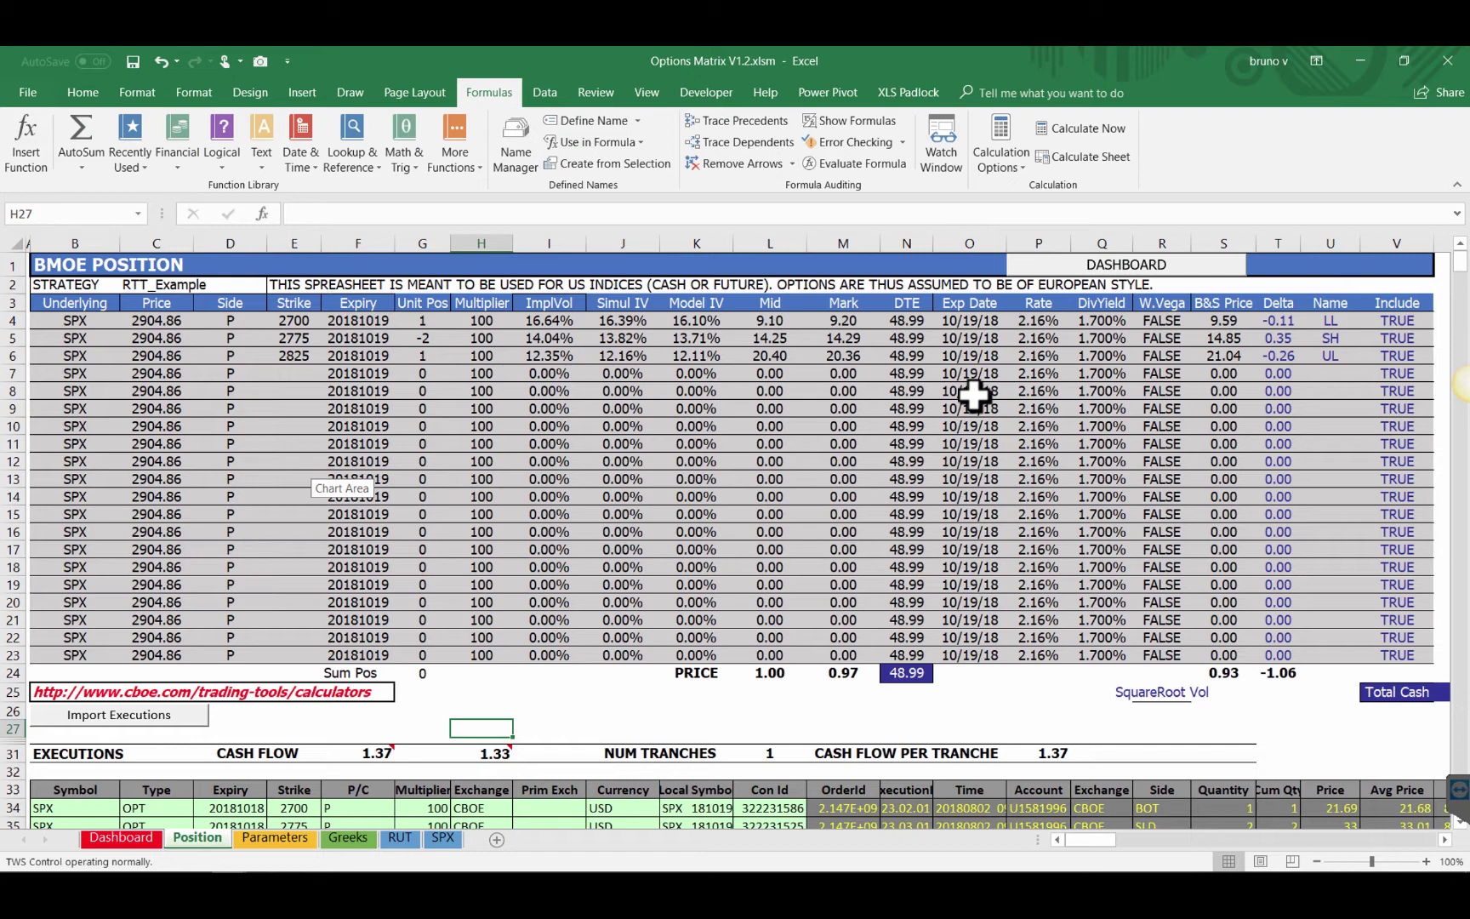
Review the SH and UL strike names in the Position sheet's Name column
left_click(975, 393)
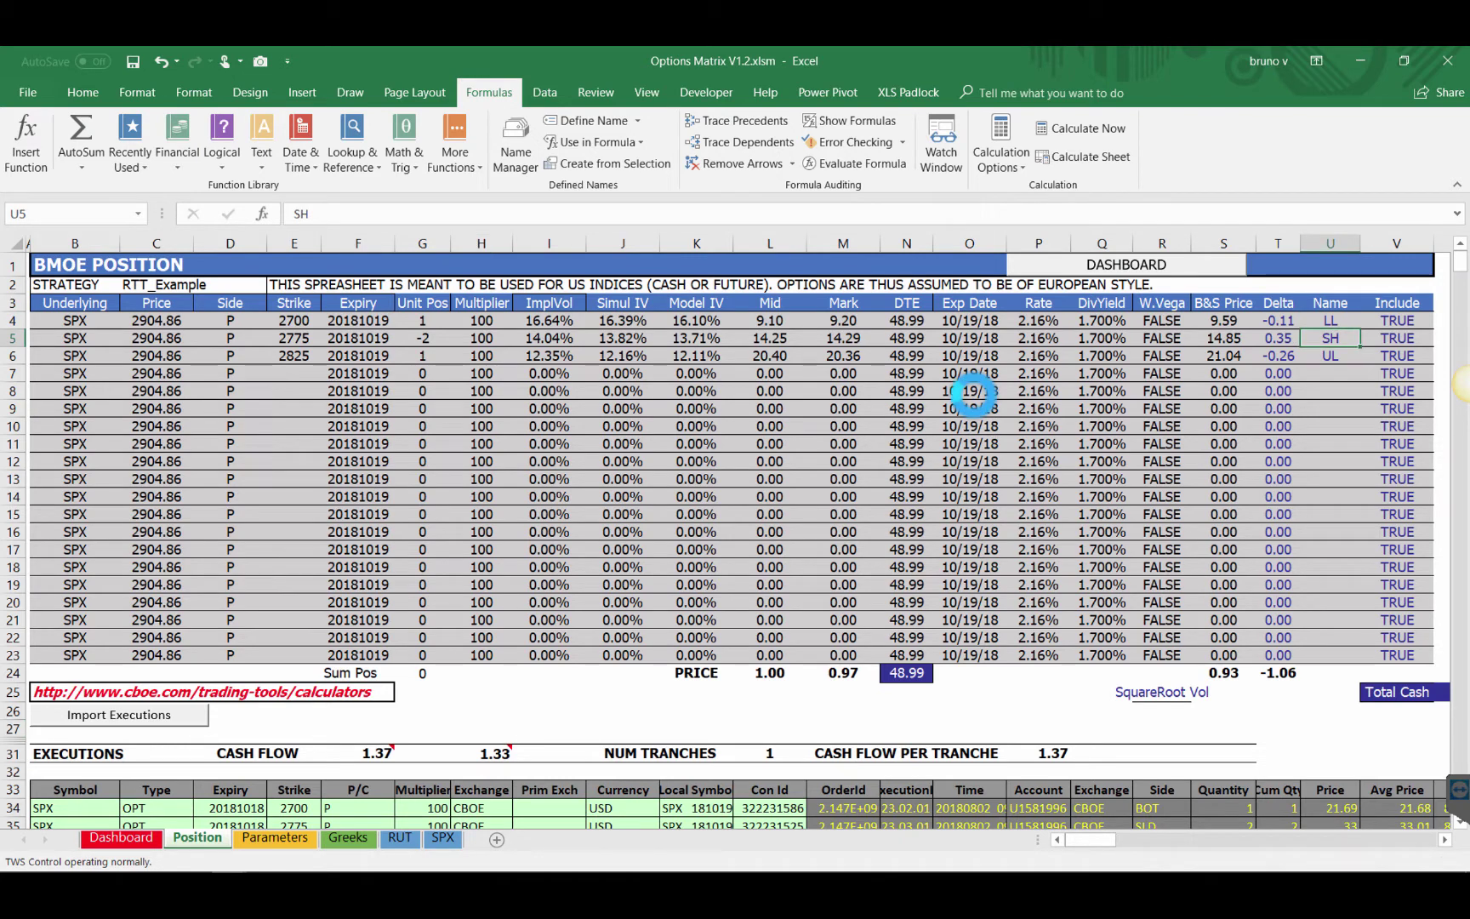
key("Down")
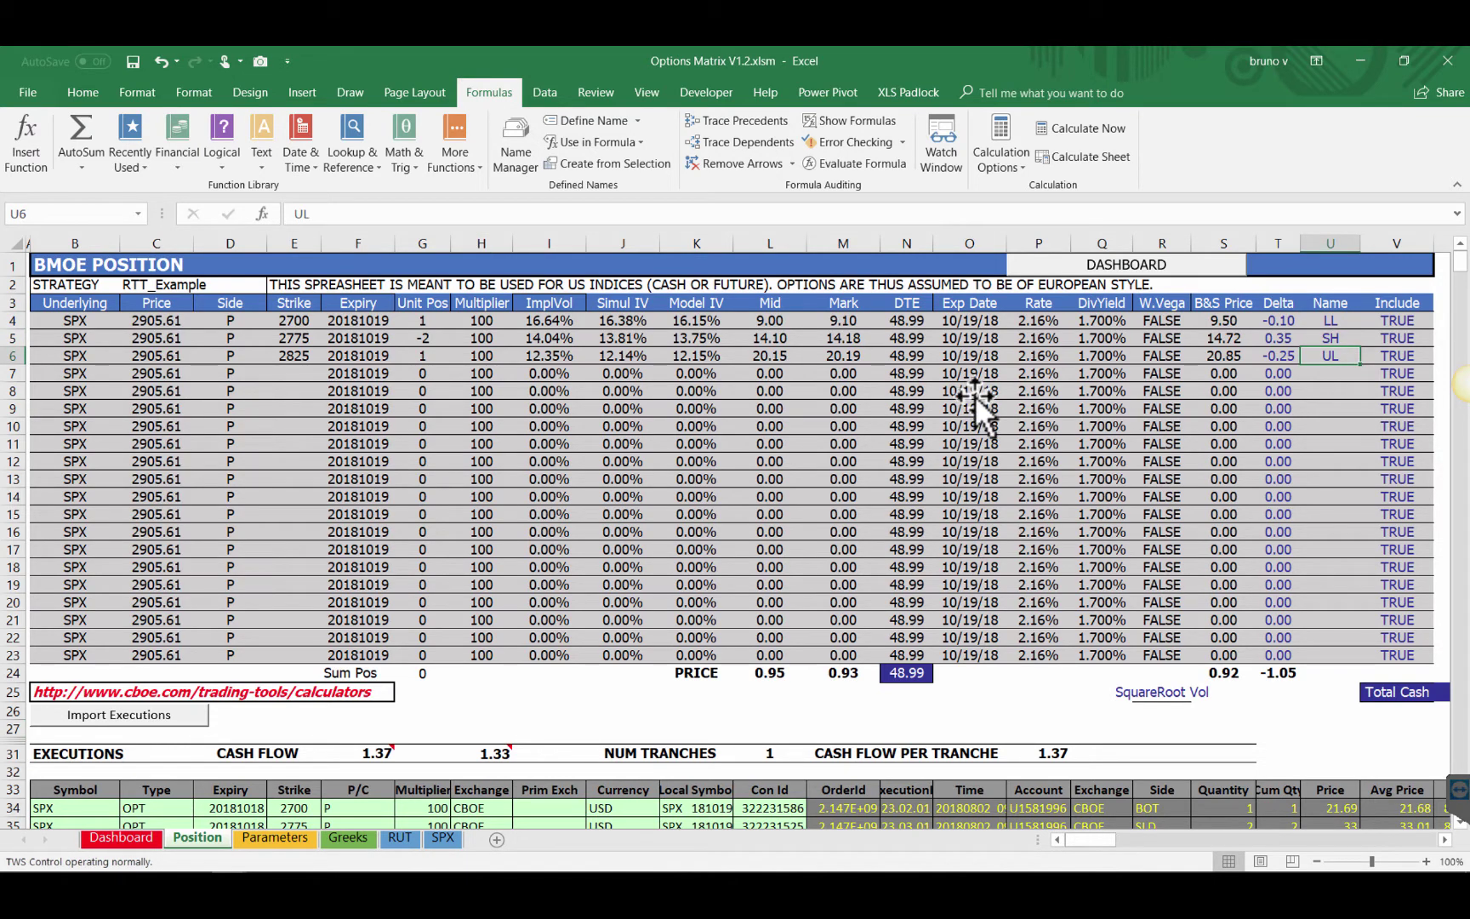
key("Down")
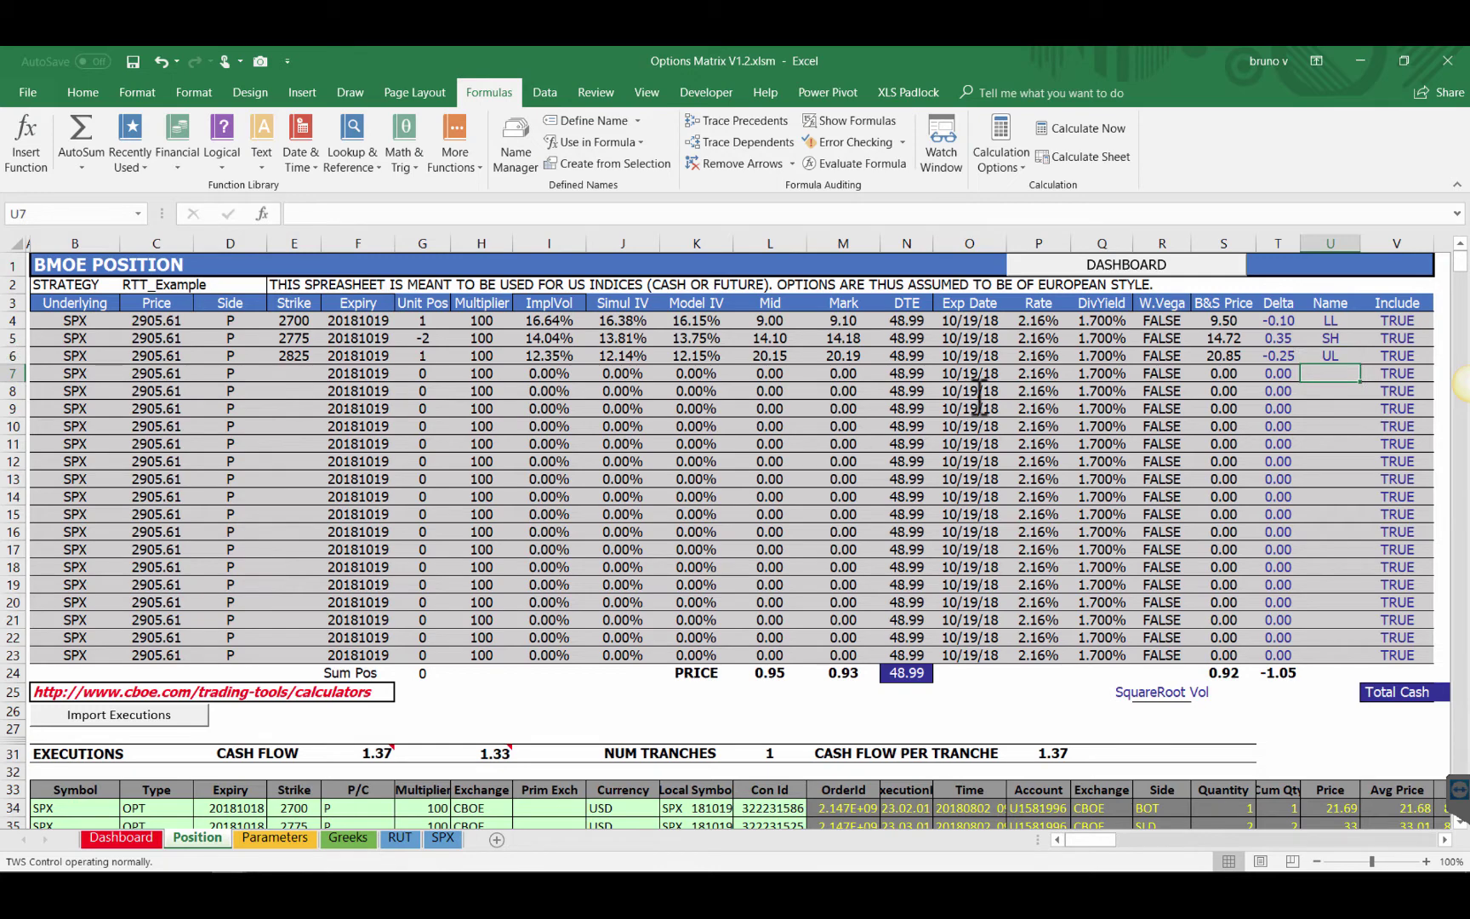
Enter and then clear a test entry 'irorjwoeir' in U7, and move to the Parameters sheet
type("irorjwoeir")
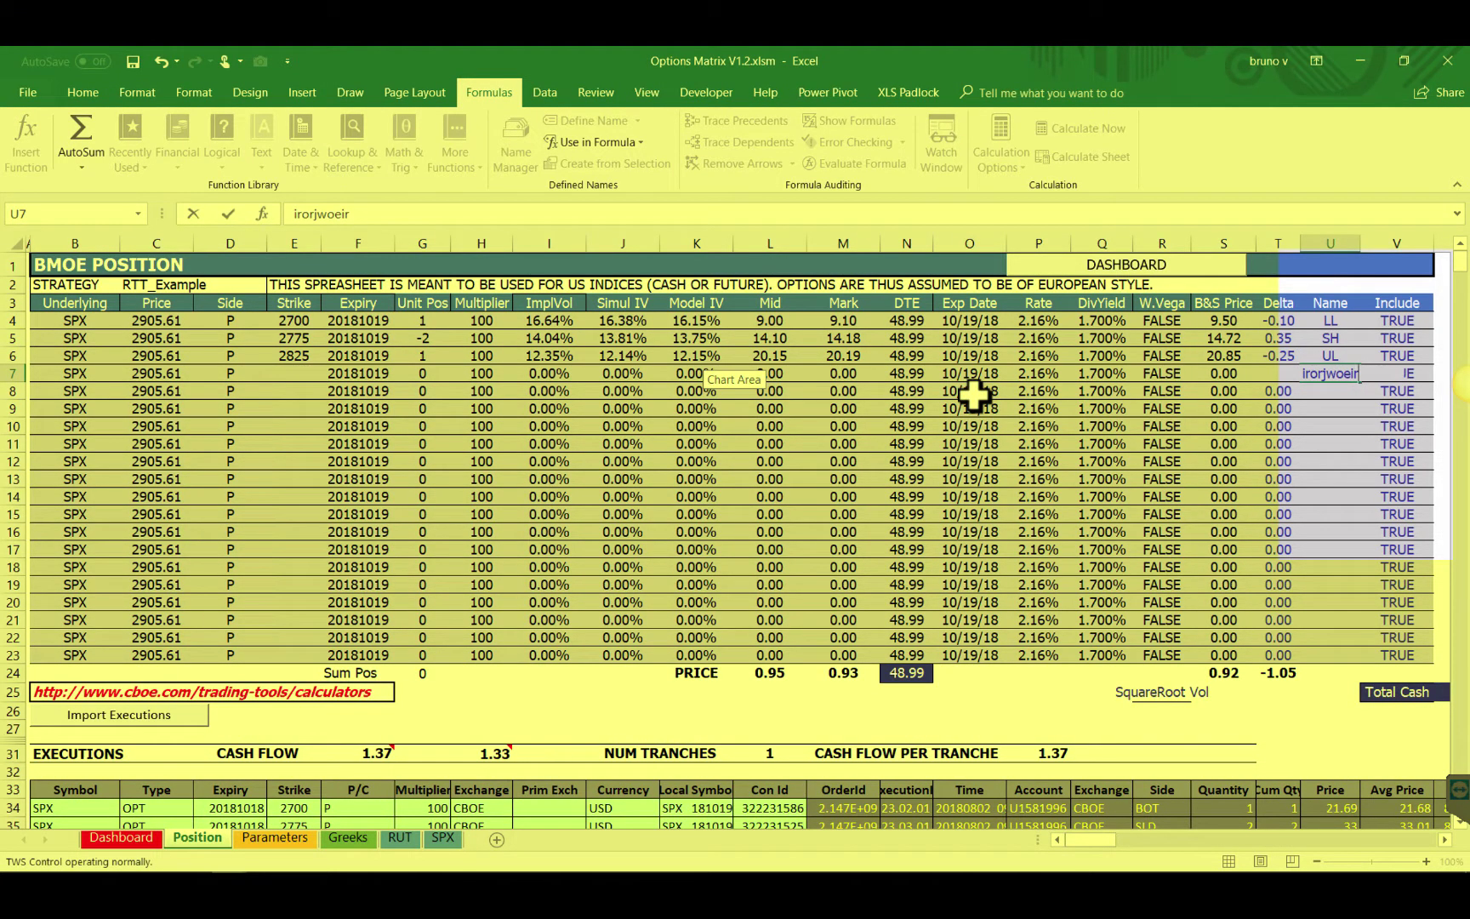
key("Return")
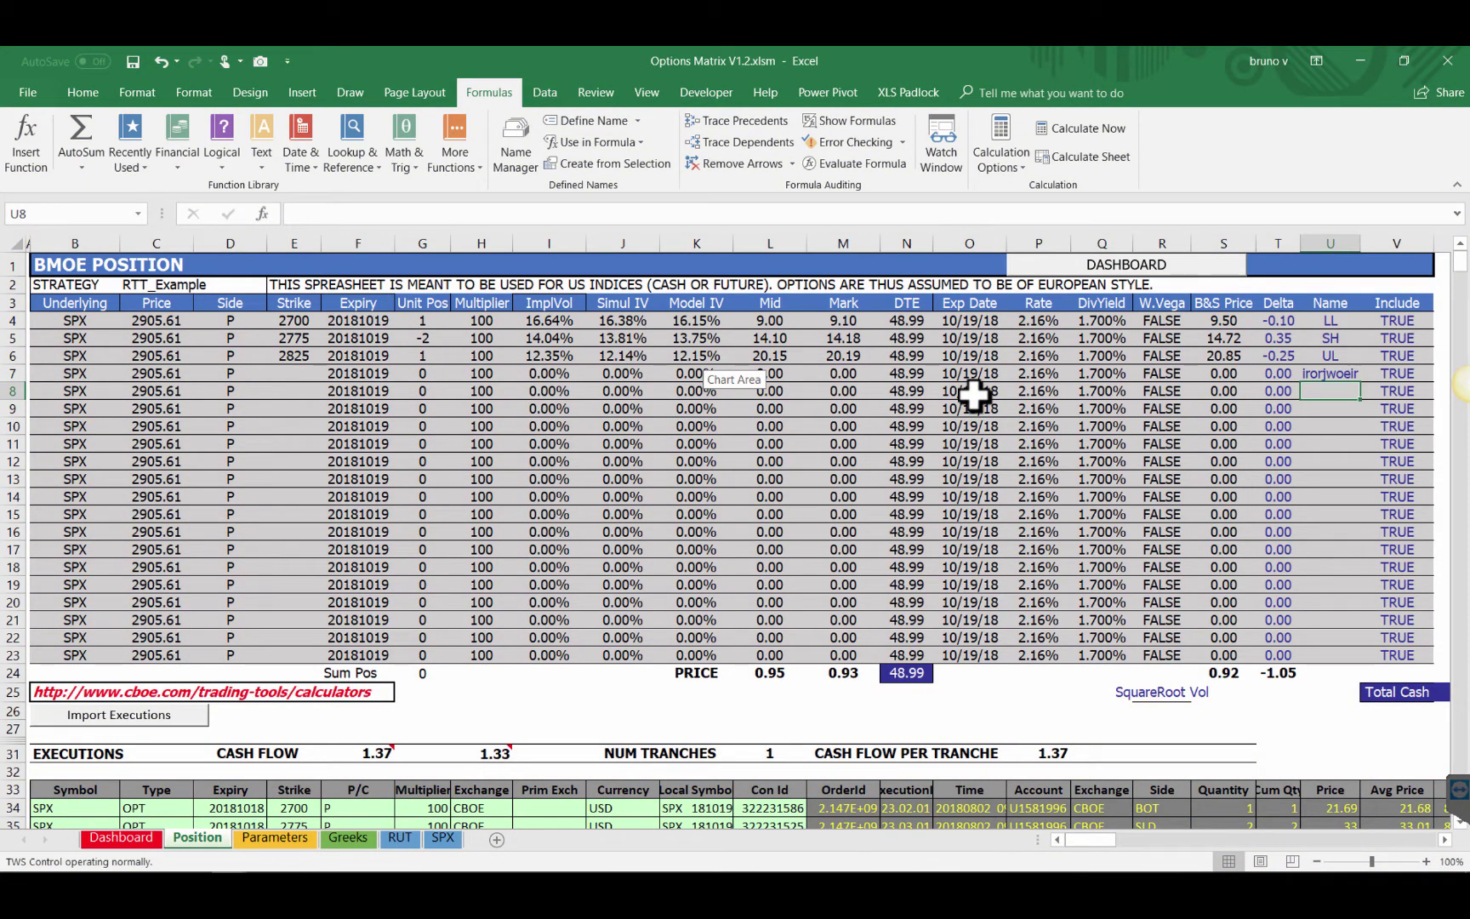
key("Up")
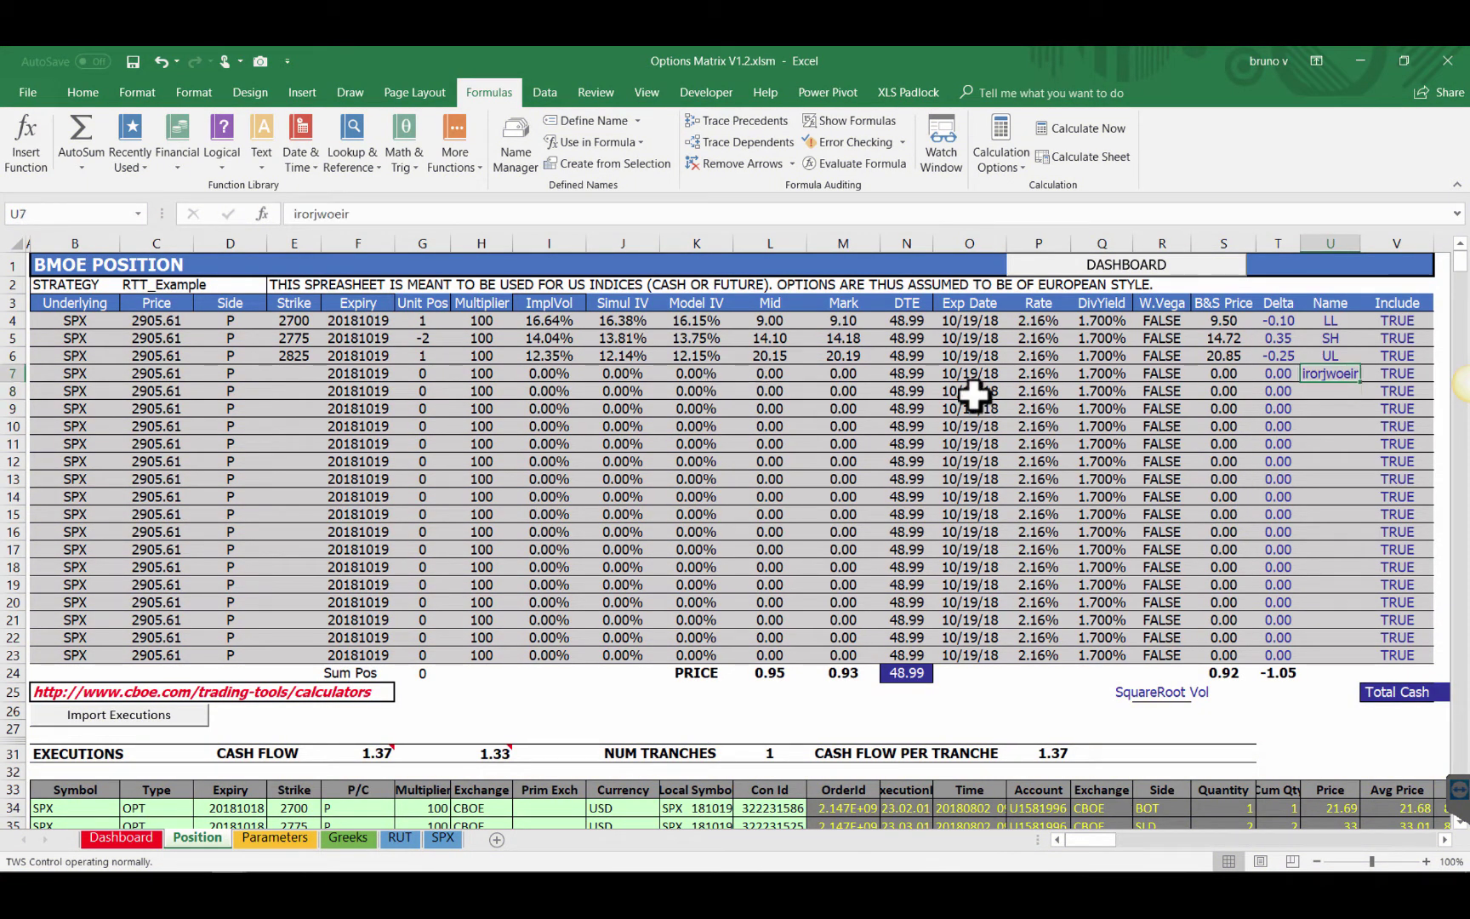
key("BackSpace")
key("Return")
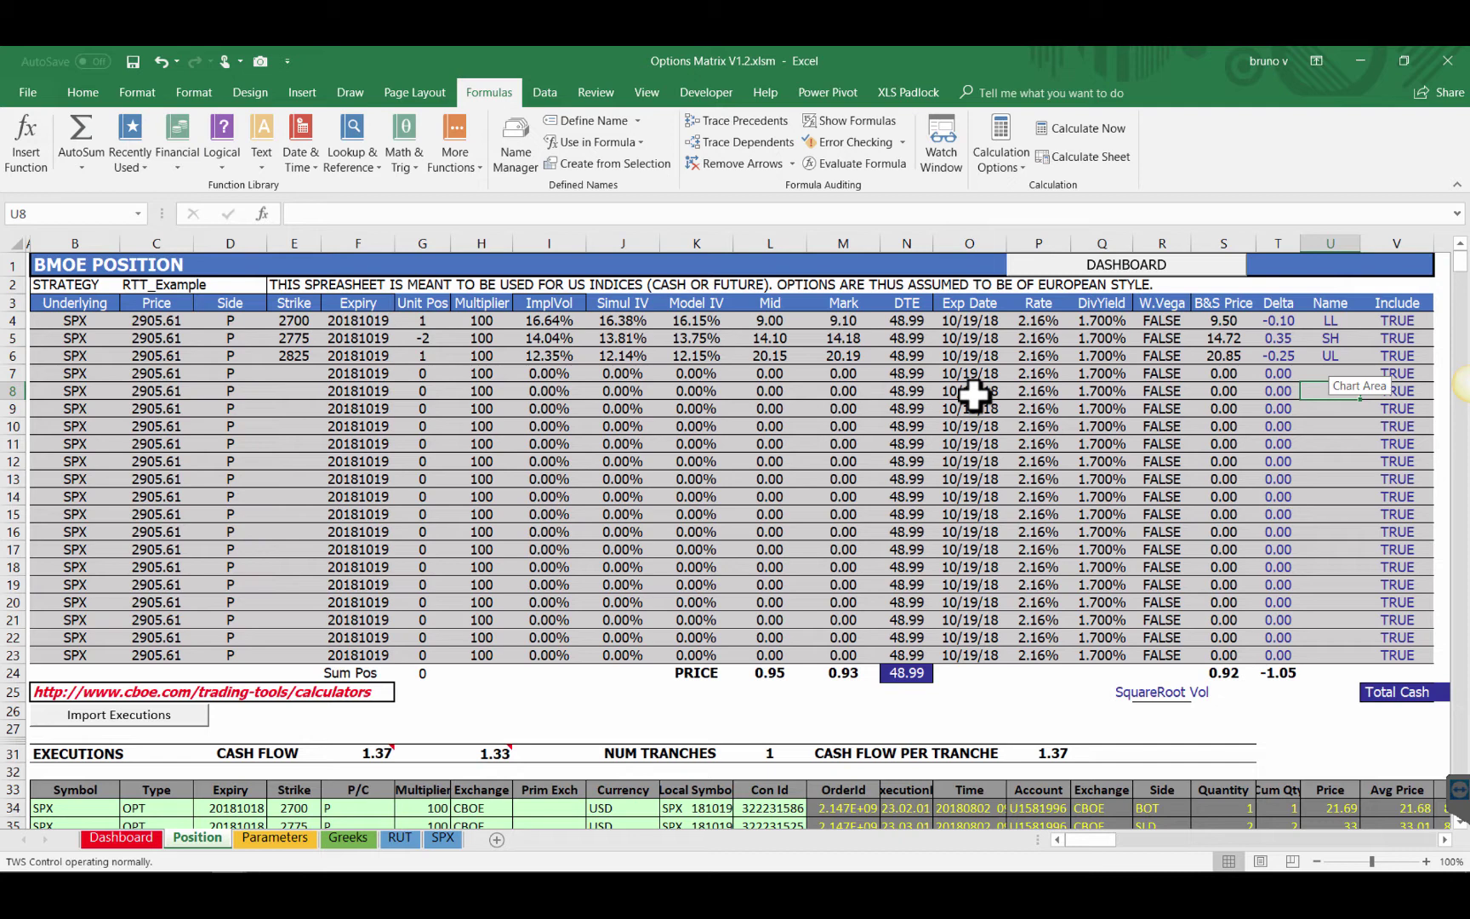
key("ctrl+Page_Down")
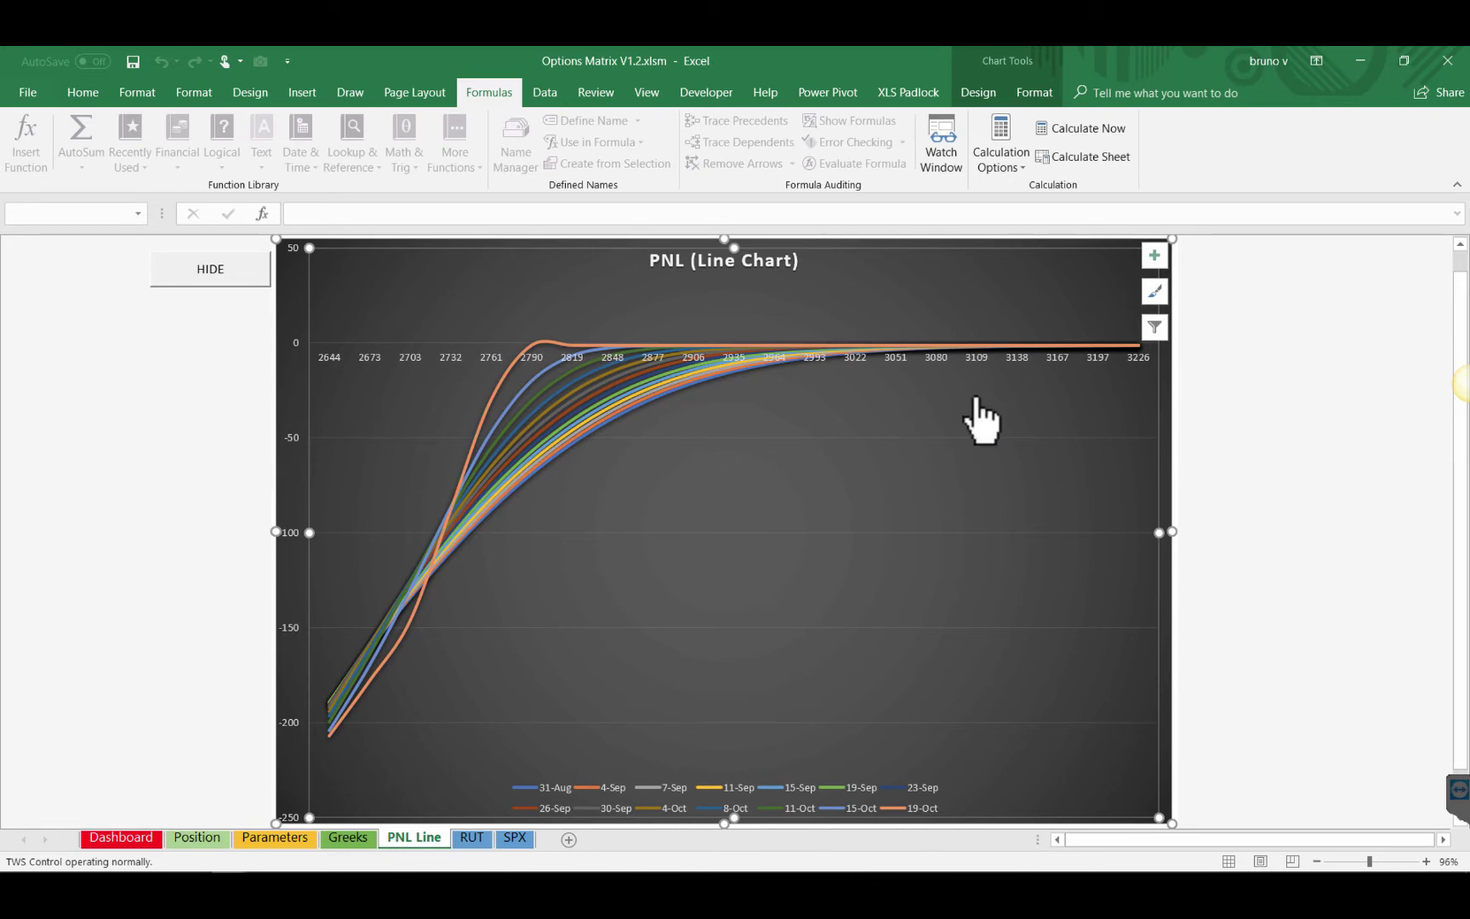
Close the all-dates PNL Line chart and return to the Dashboard
left_click(980, 417)
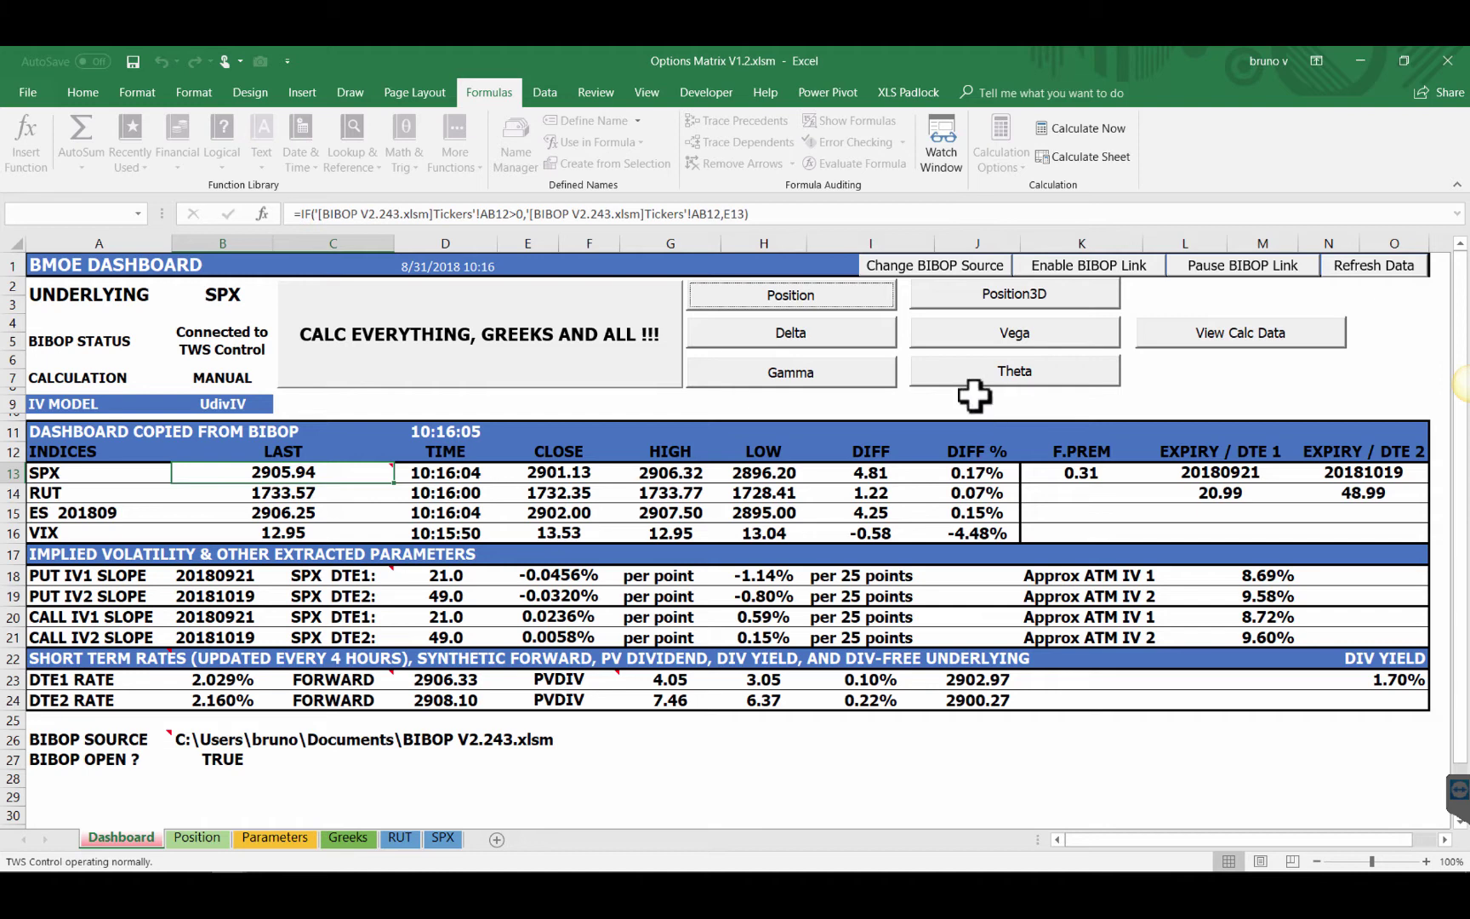
Generate the PNL chart for the current selection, then close it to return to the dashboard
left_click(970, 372)
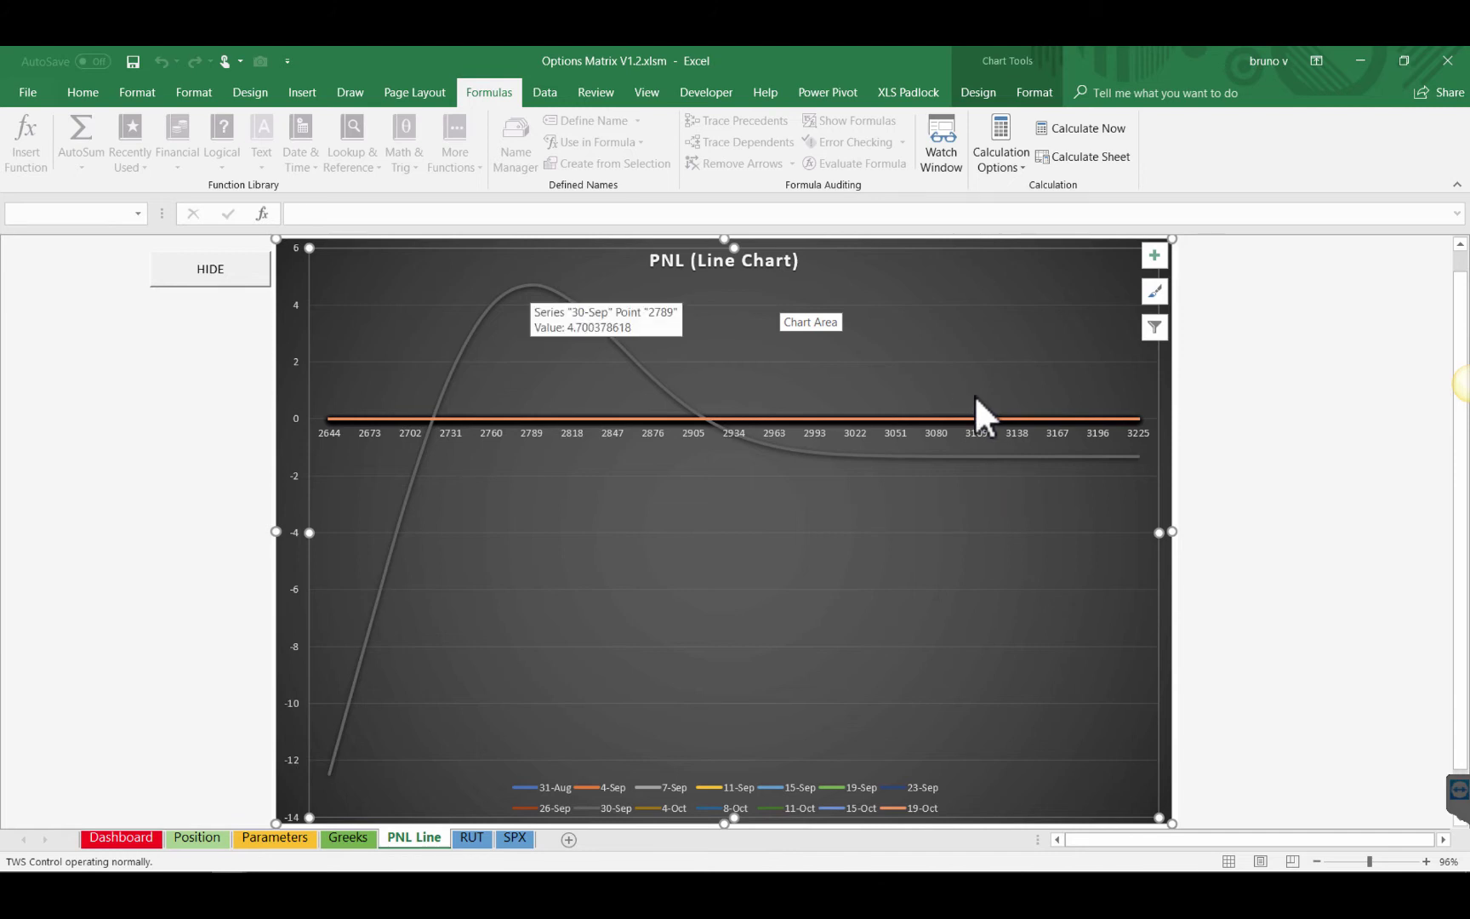
left_click(976, 398)
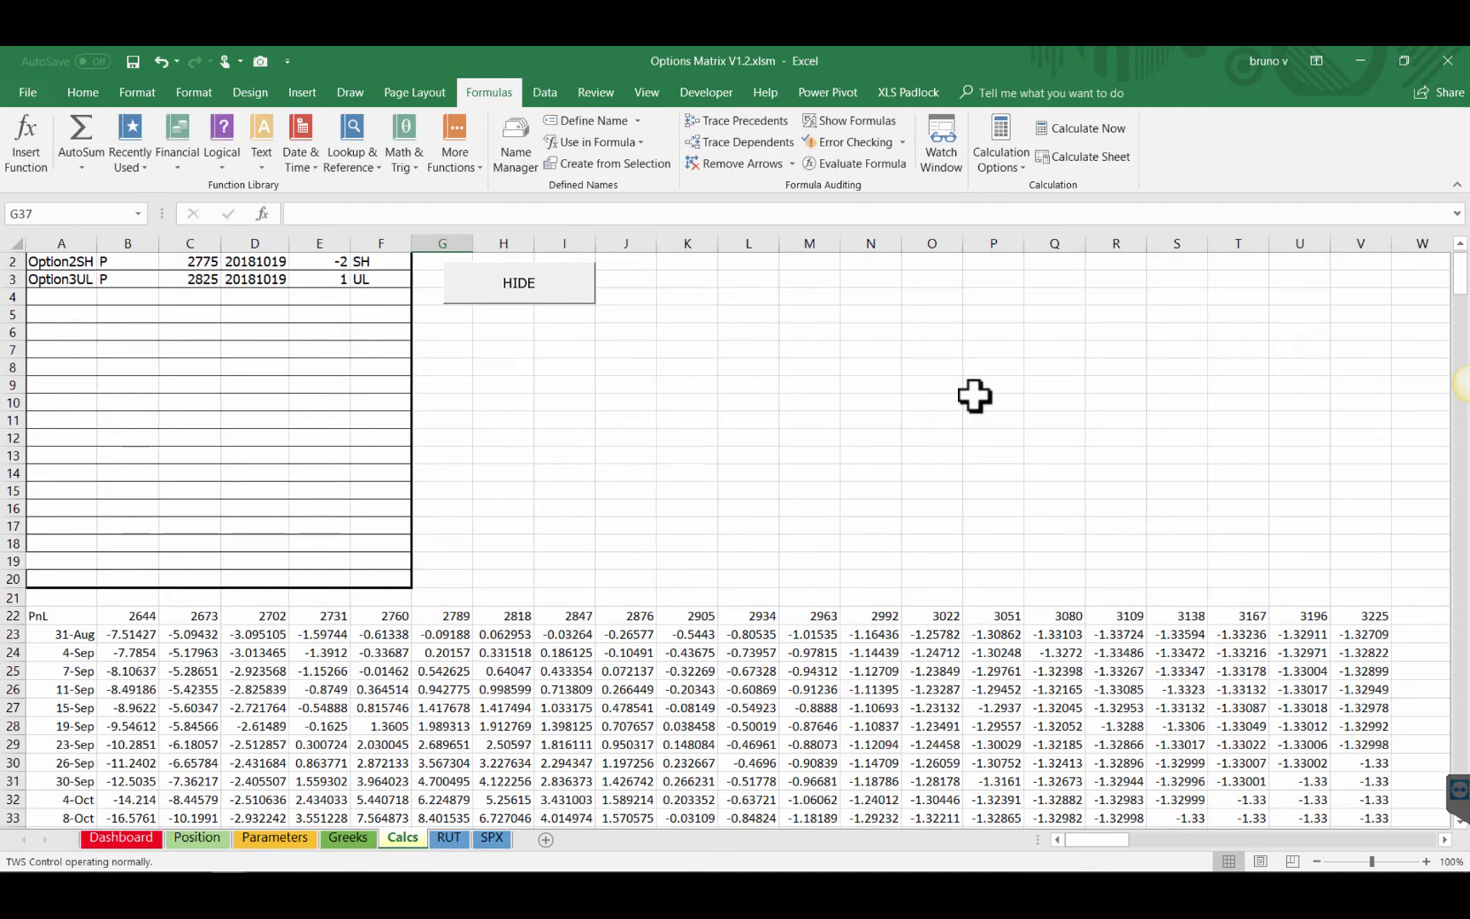
scroll(974, 396, "down", 6)
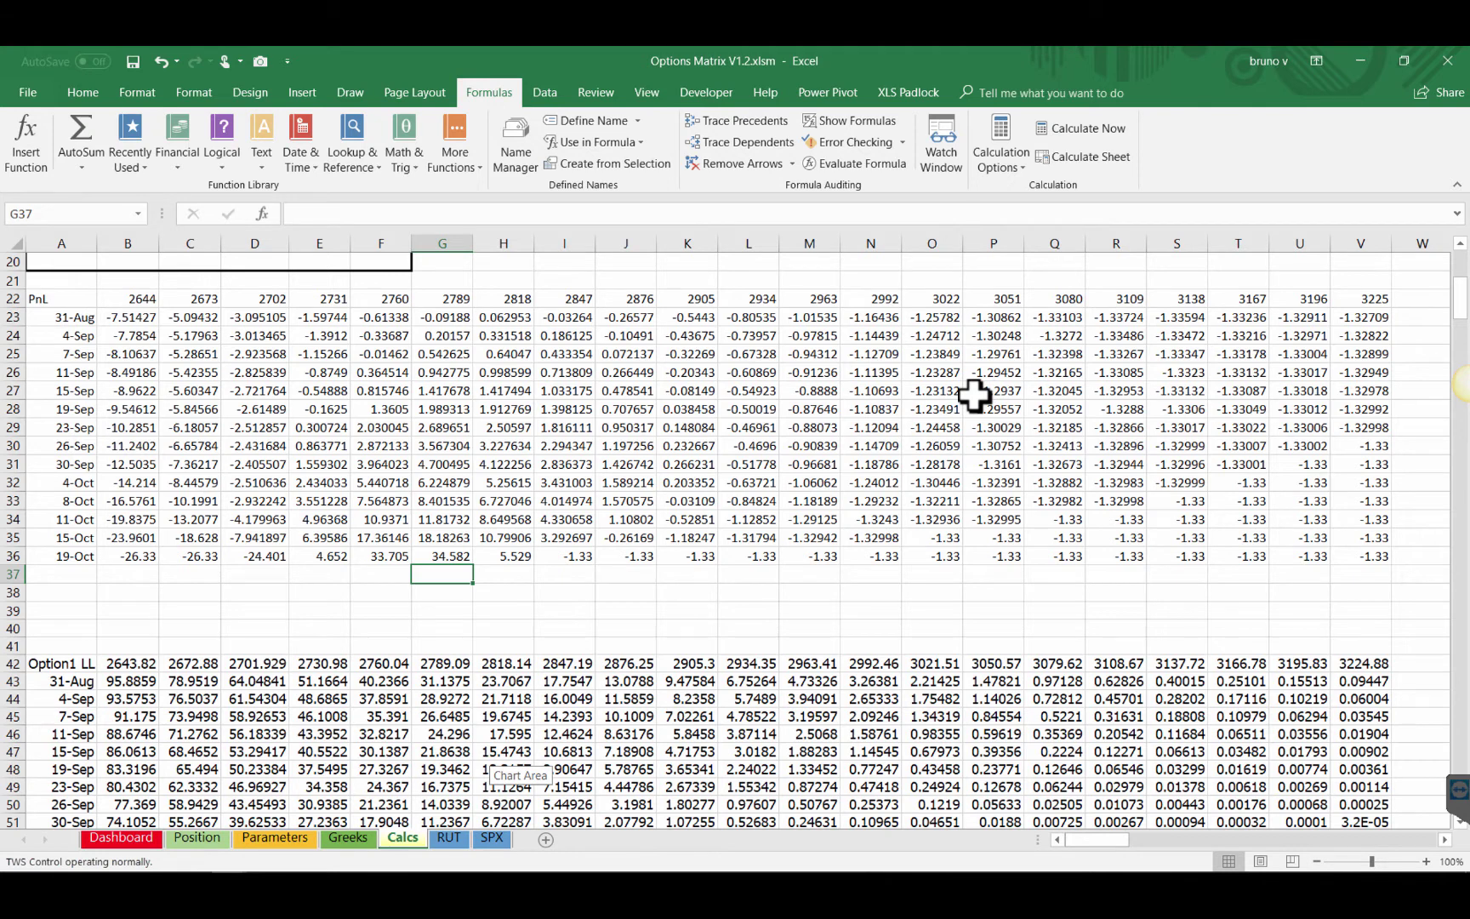
scroll(974, 394, "down", 5)
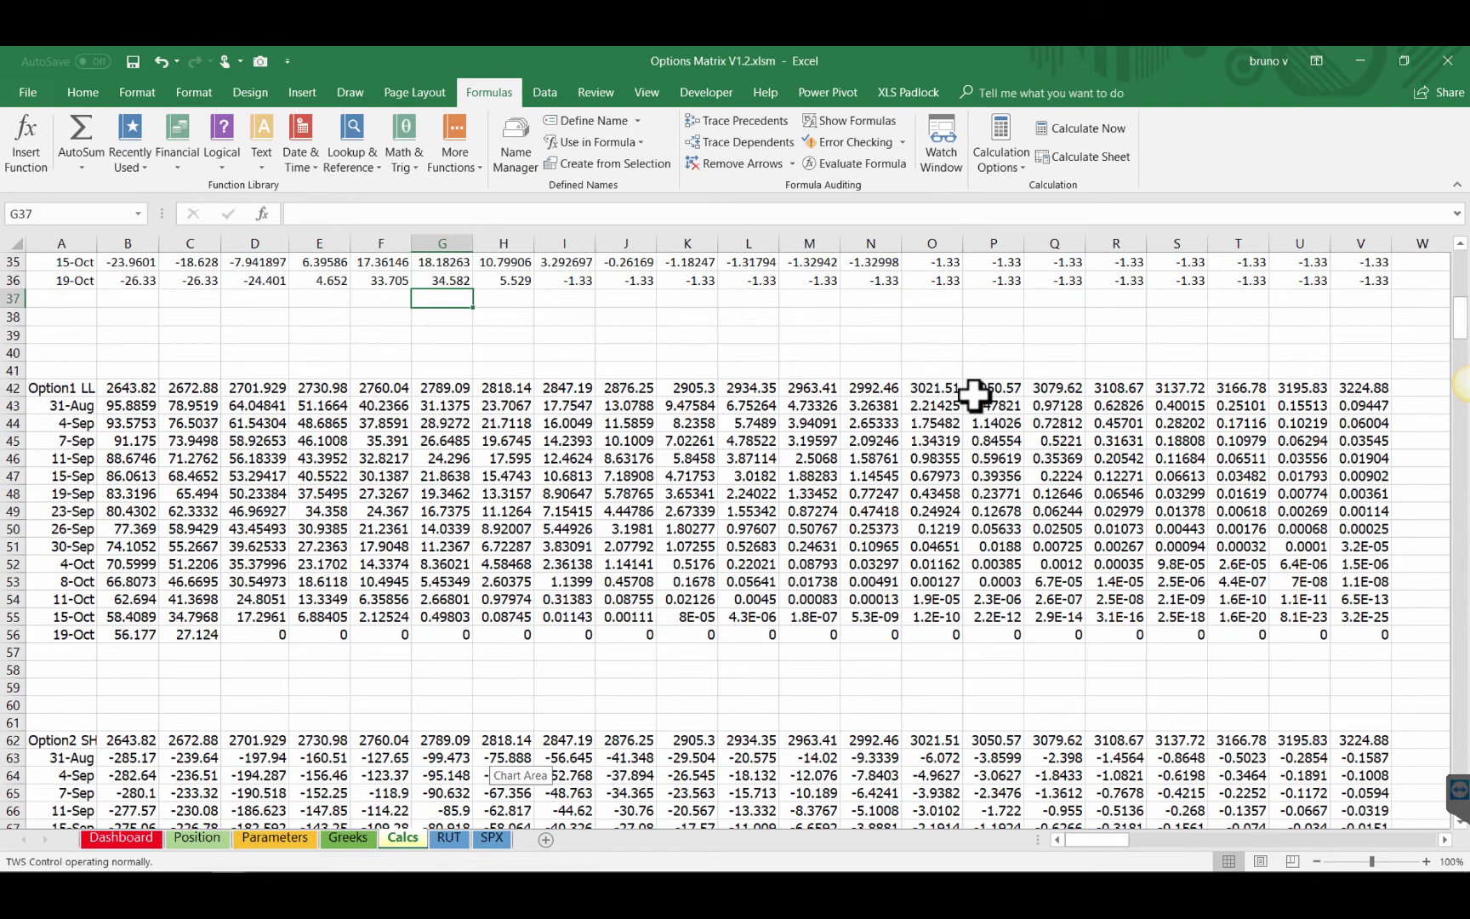
scroll(974, 394, "down", 6)
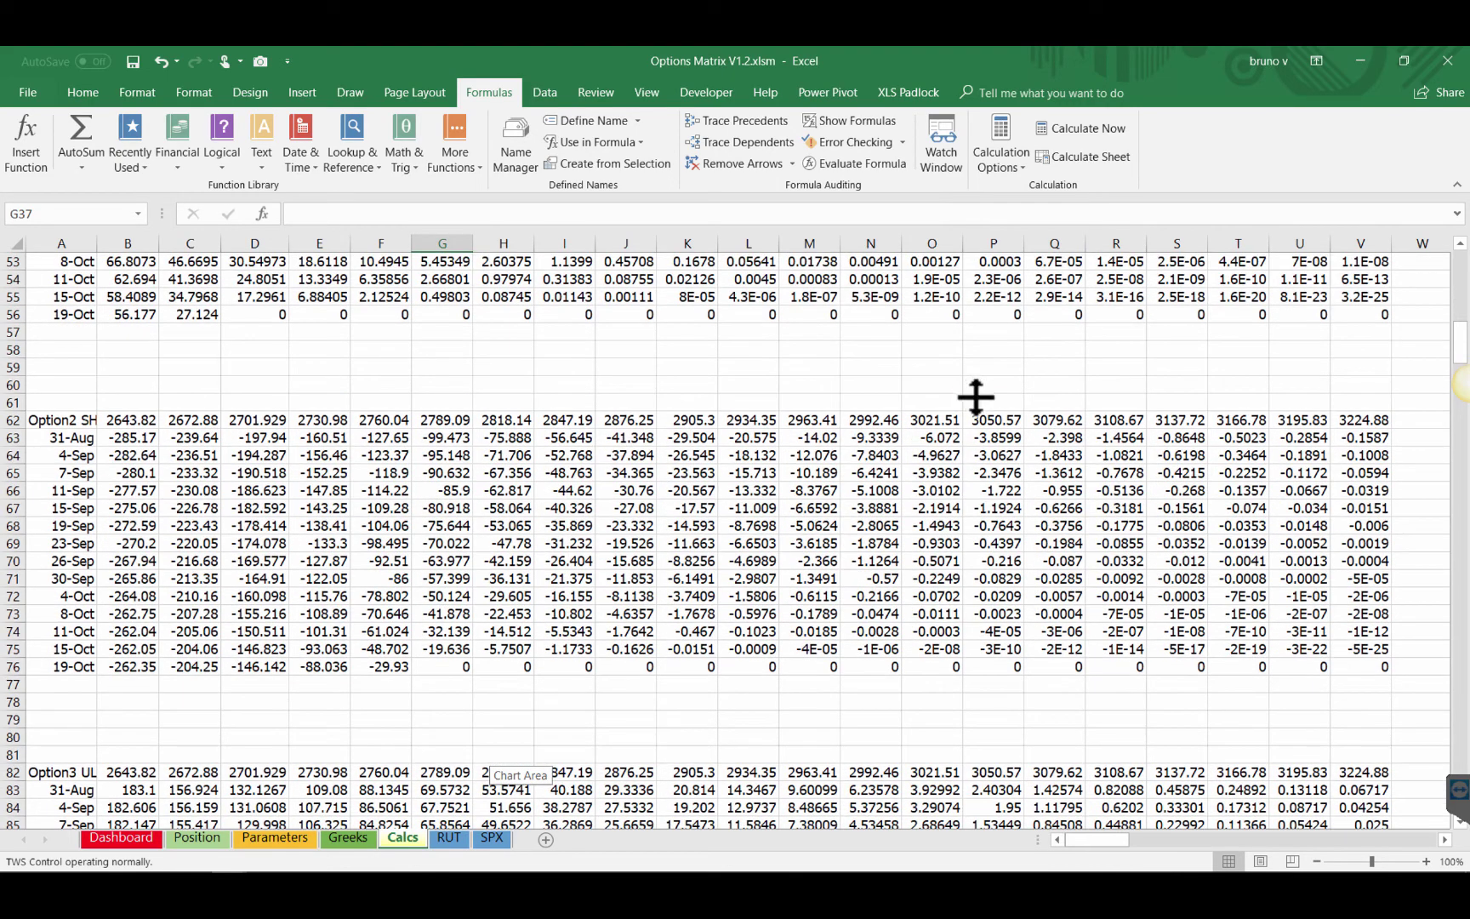
scroll(975, 394, "down", 10)
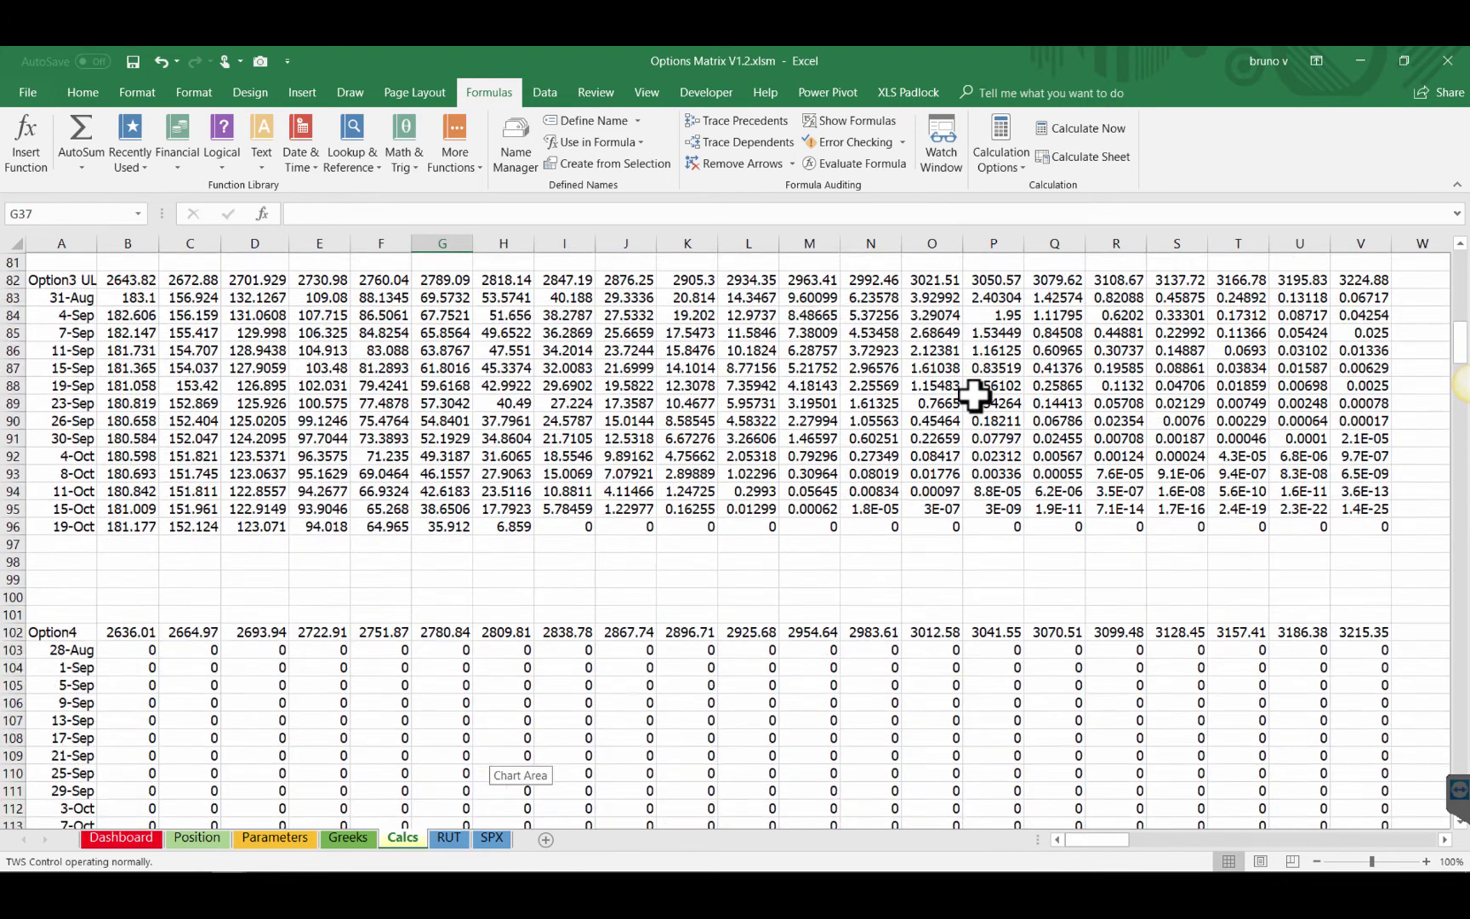
scroll(975, 394, "down", 20)
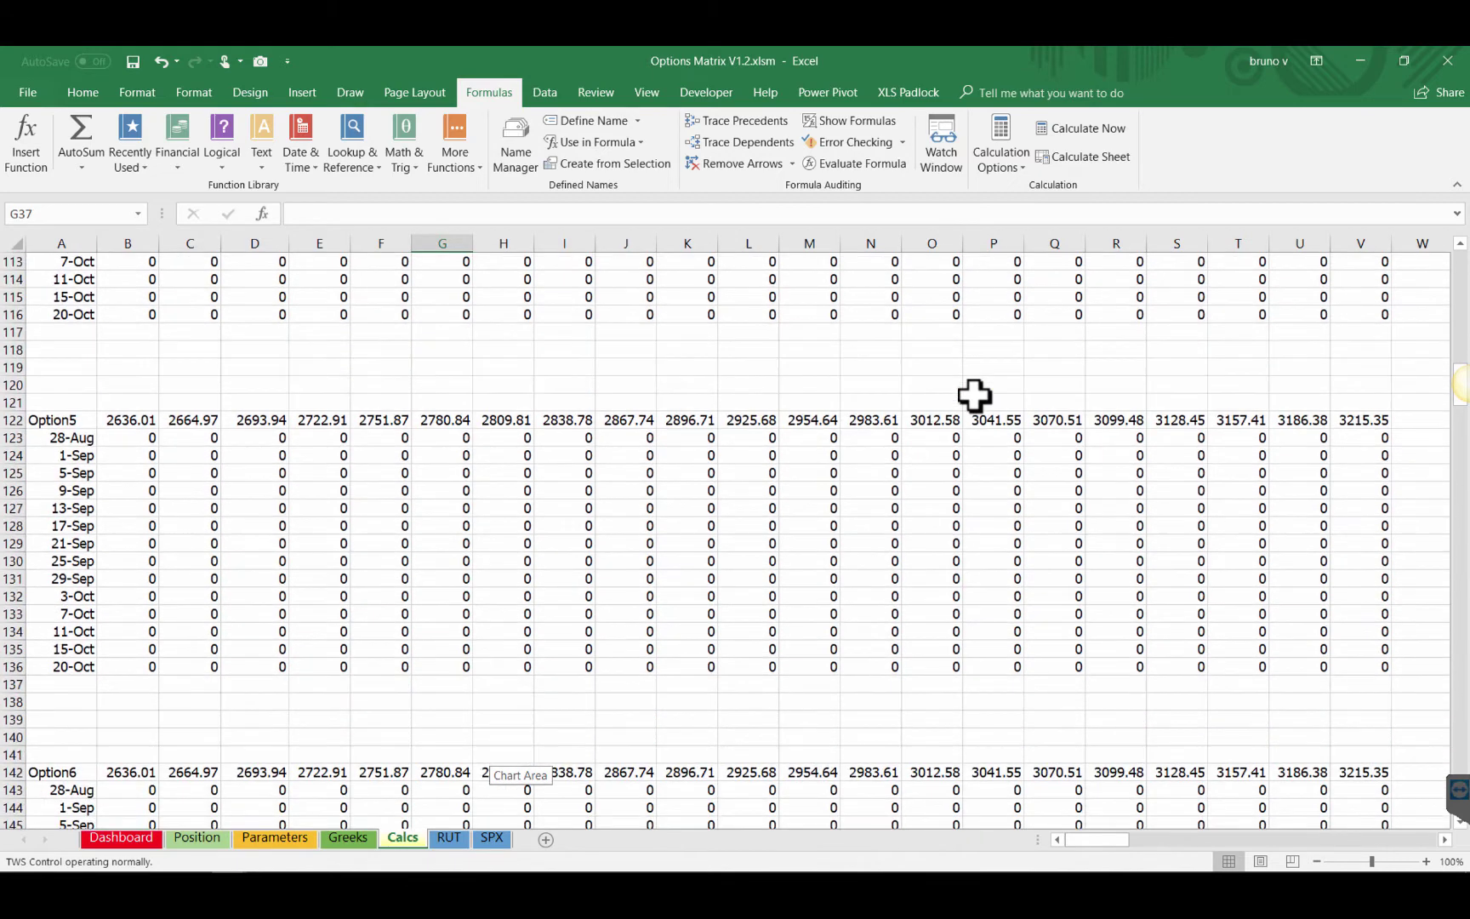
scroll(974, 394, "down", 16)
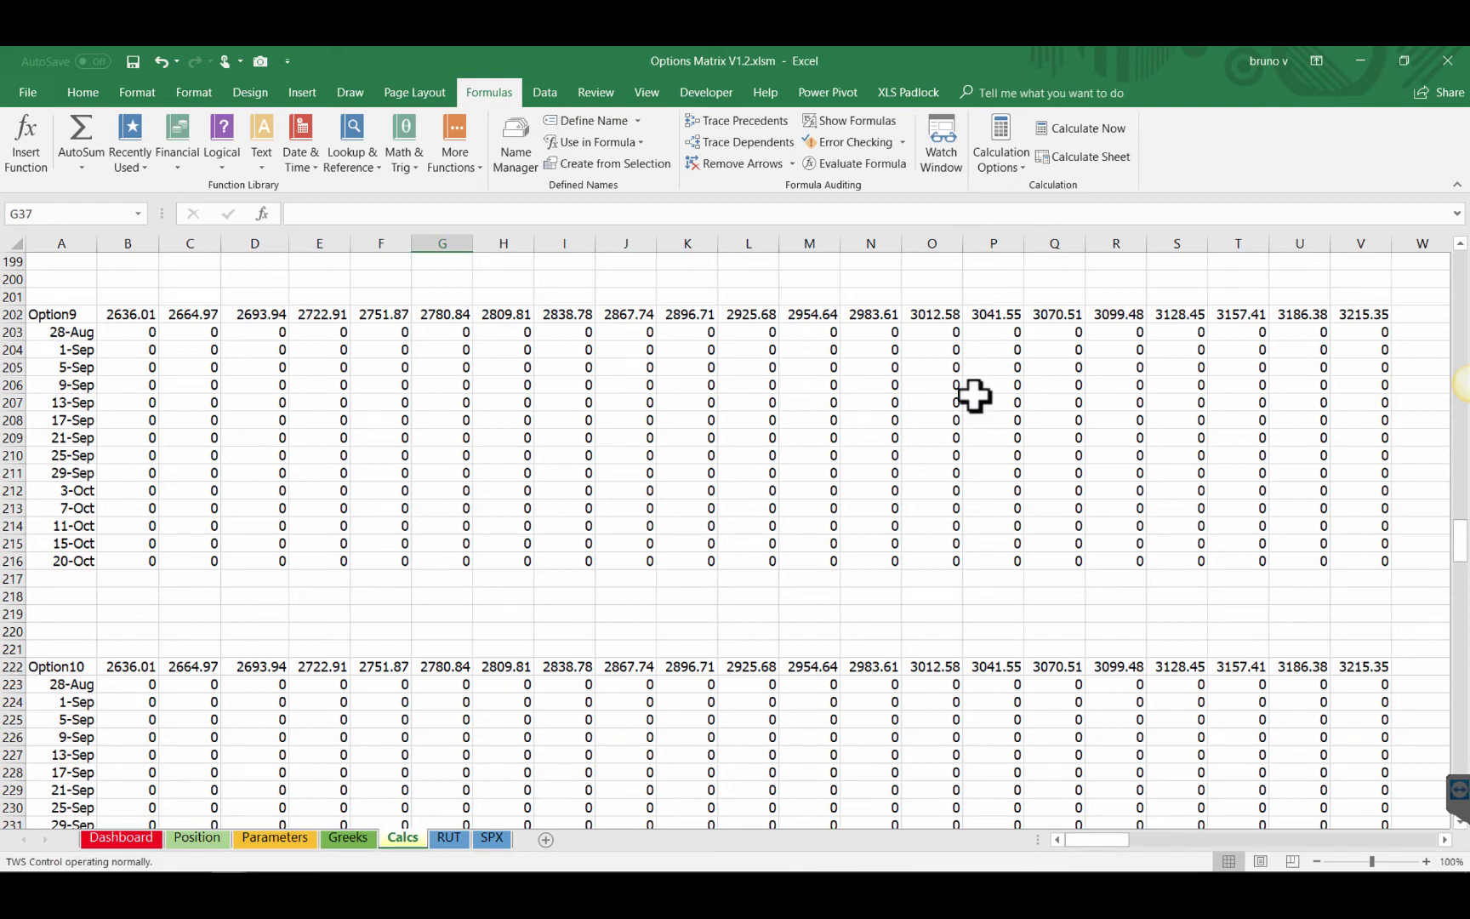
scroll(974, 396, "up", 20)
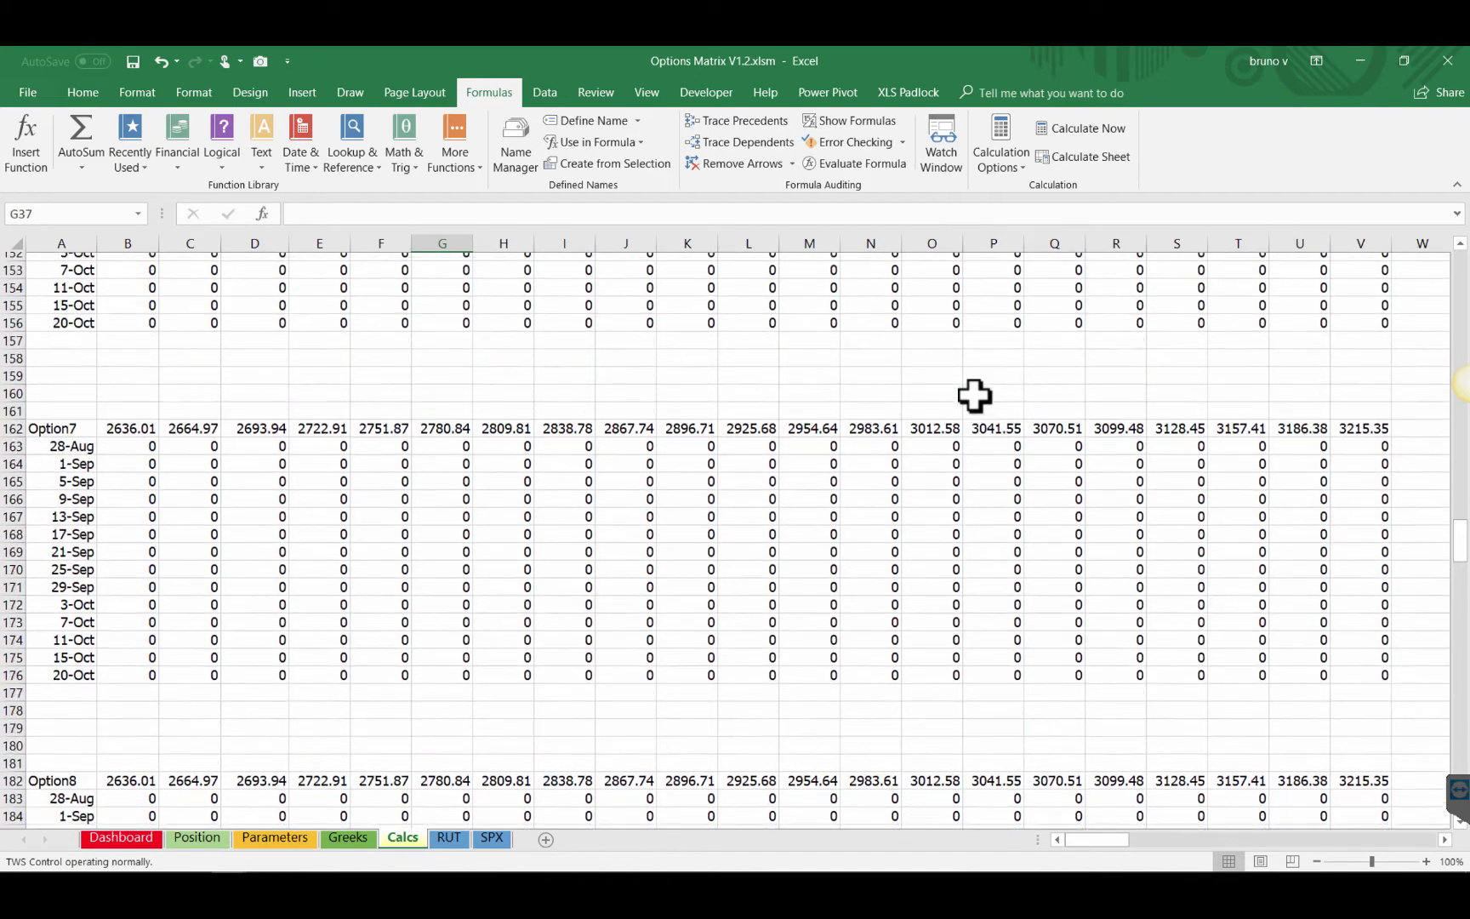
scroll(974, 396, "up", 9)
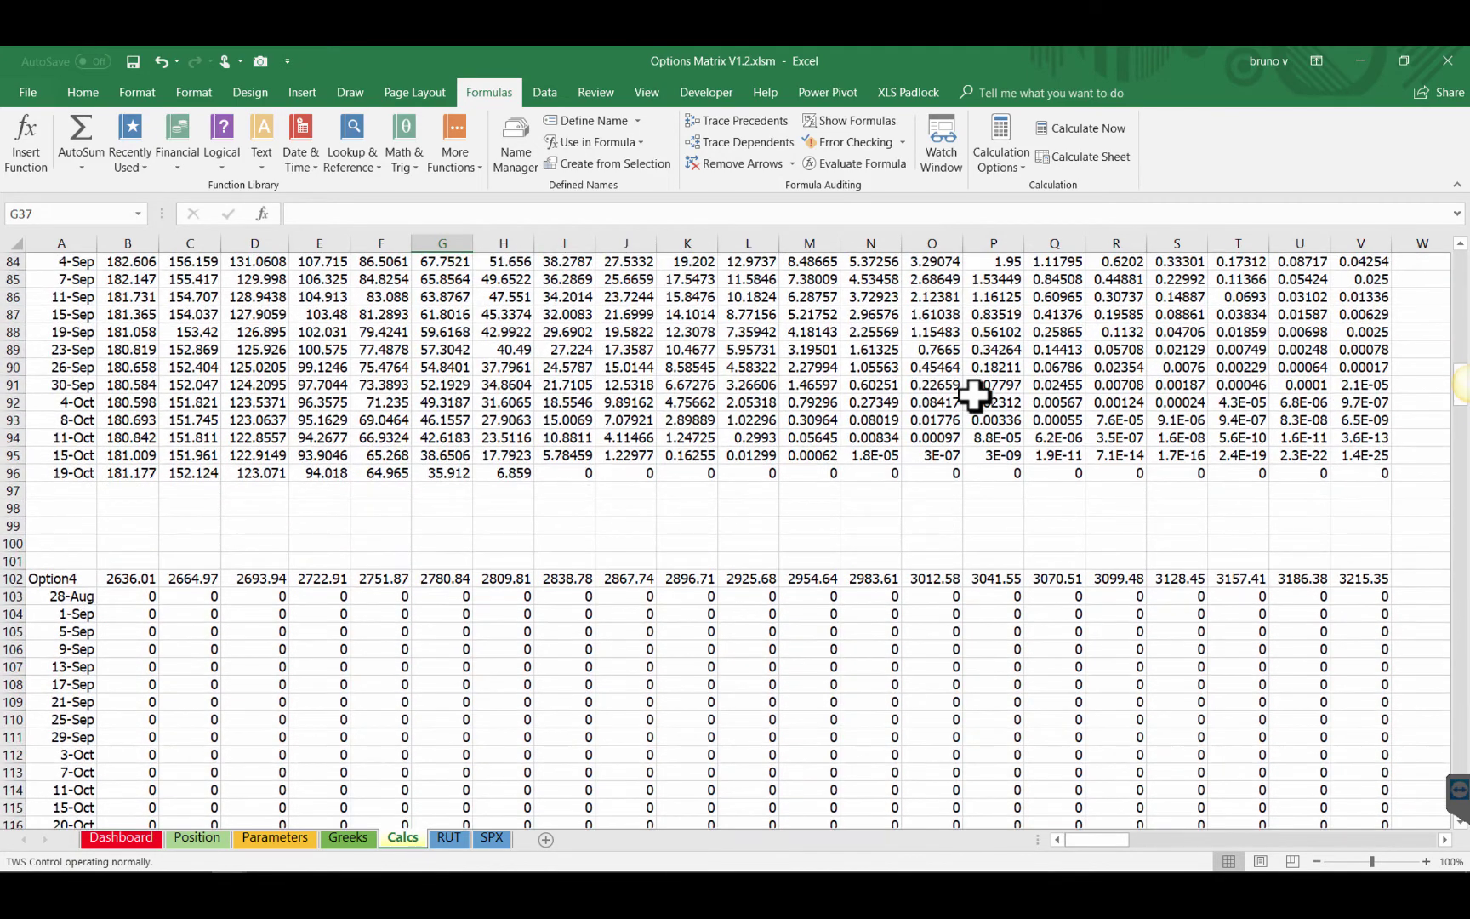
Move from the Calcs sheet through Position to the Parameters sheet
key("ctrl+Page_Up")
key("ctrl+Page_Up")
key("ctrl+Page_Up")
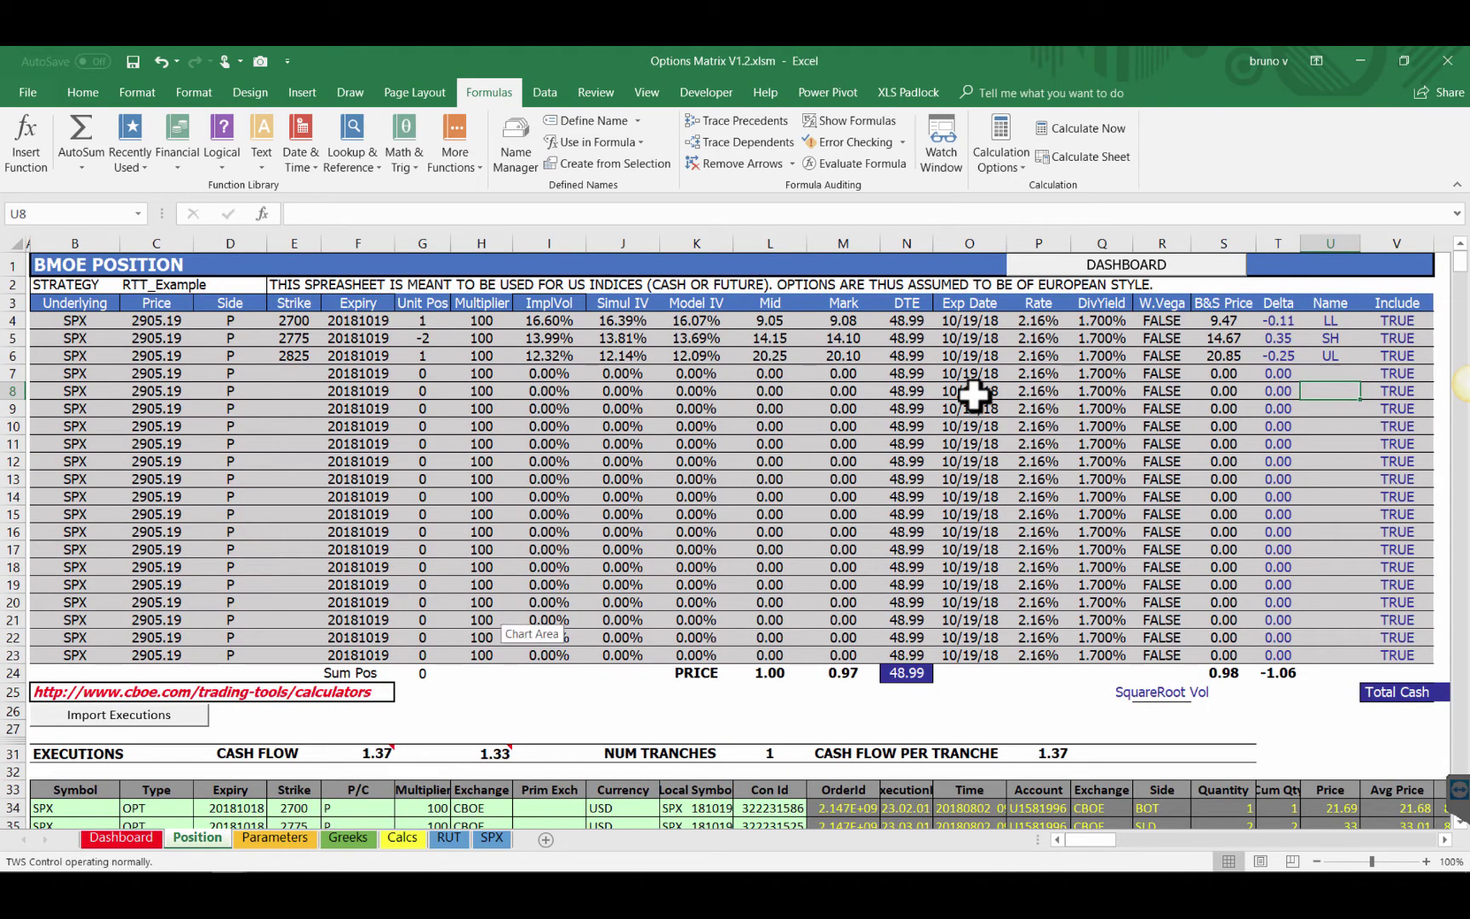
key("ctrl+Page_Down")
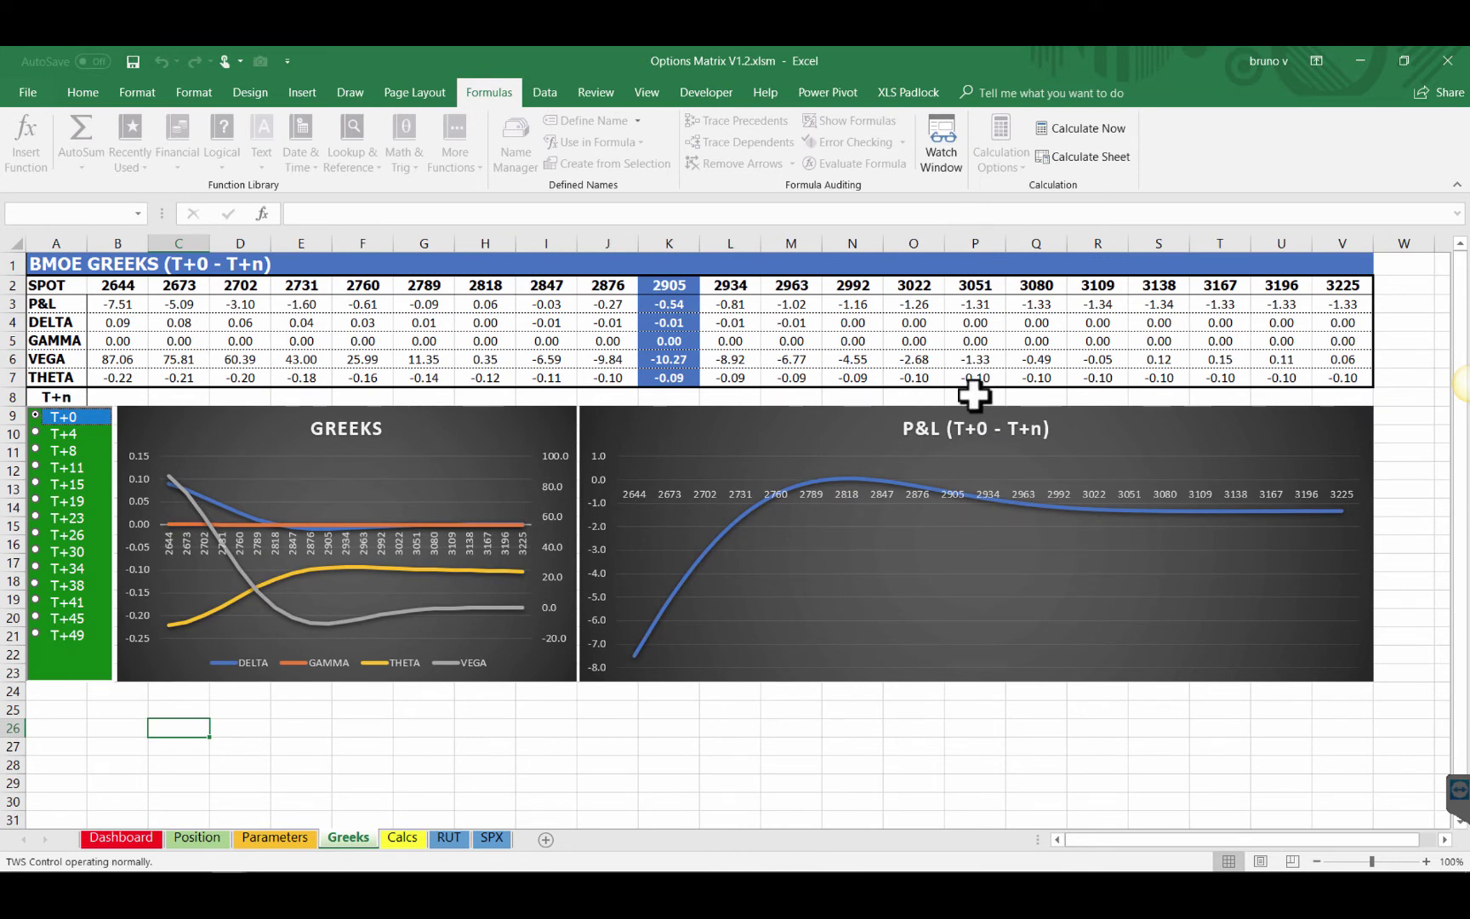
Step through the T+n projection dates on the Greeks sheet, ending on T+38
left_click(975, 394)
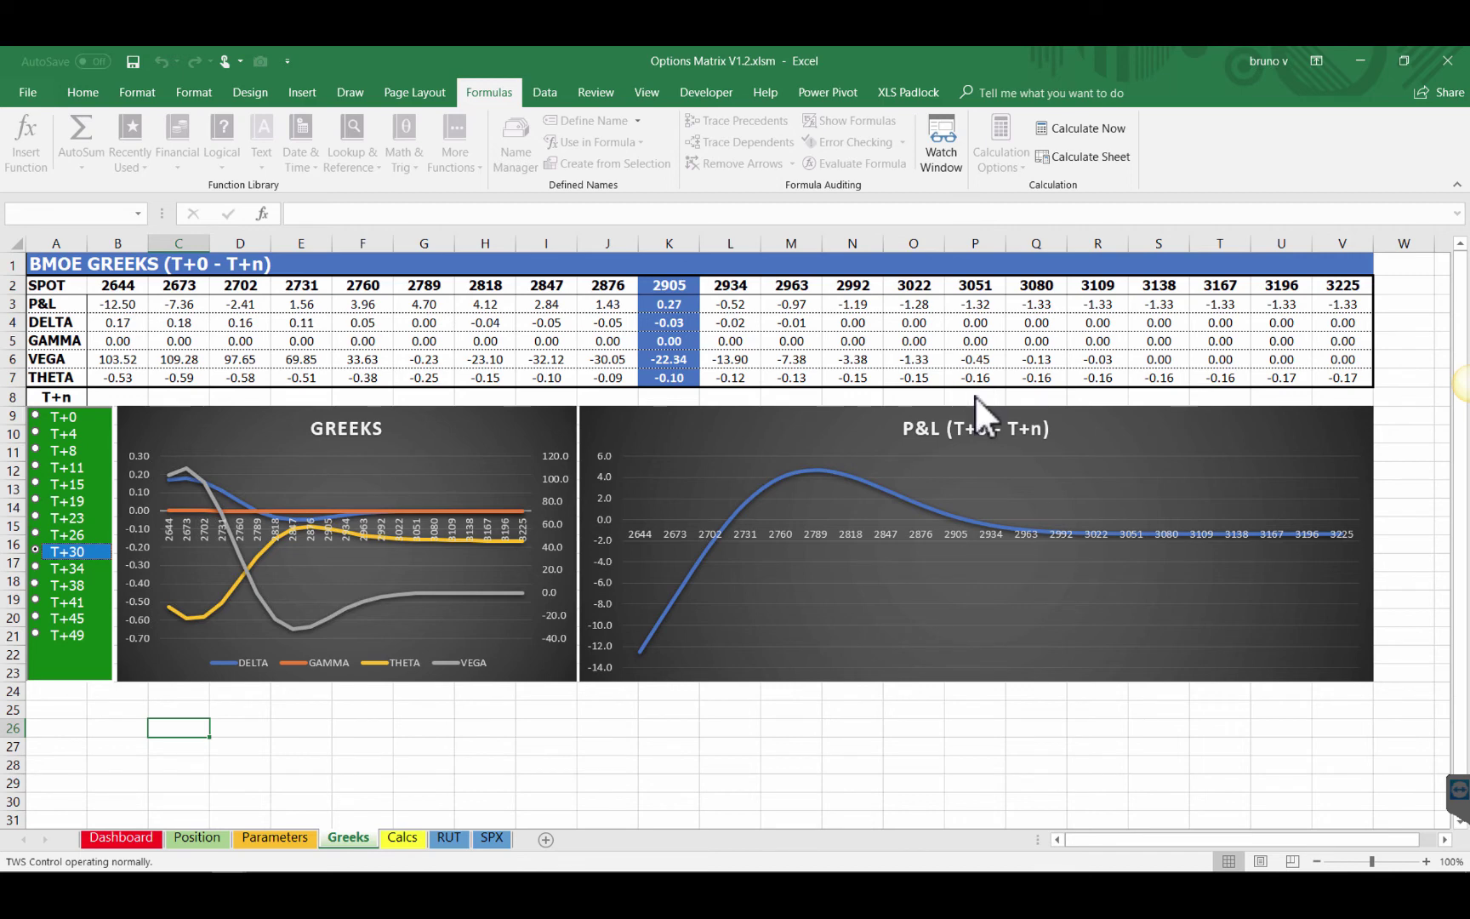
key("Up")
key("Up")
key("Up")
key("Up")
key("Up")
key("Up")
key("Up")
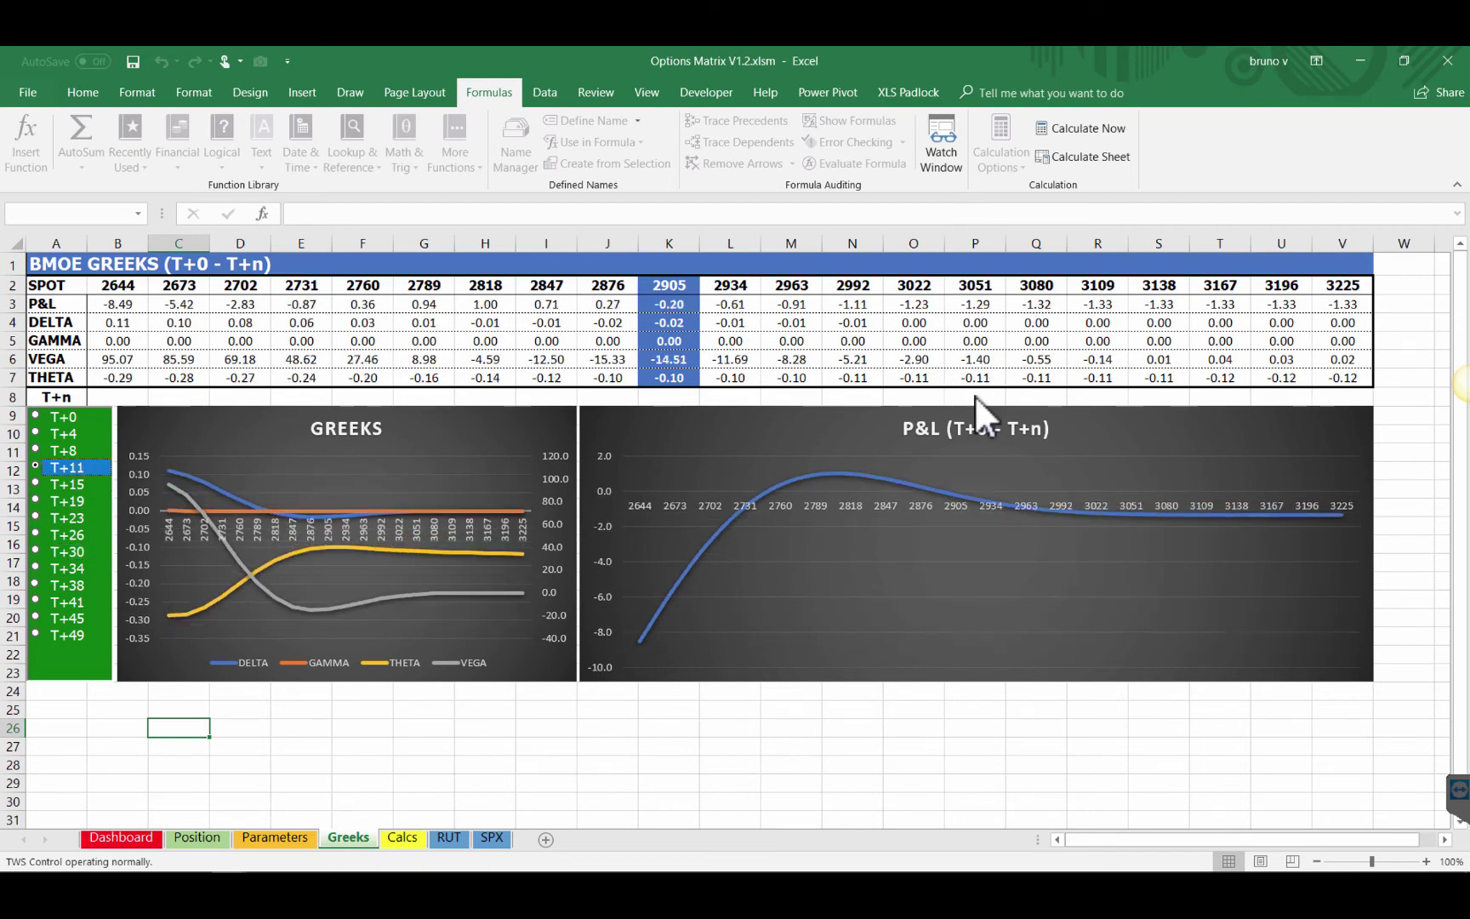
key("Down")
key("Down")
key("Down")
key("Down")
key("Down")
key("Down")
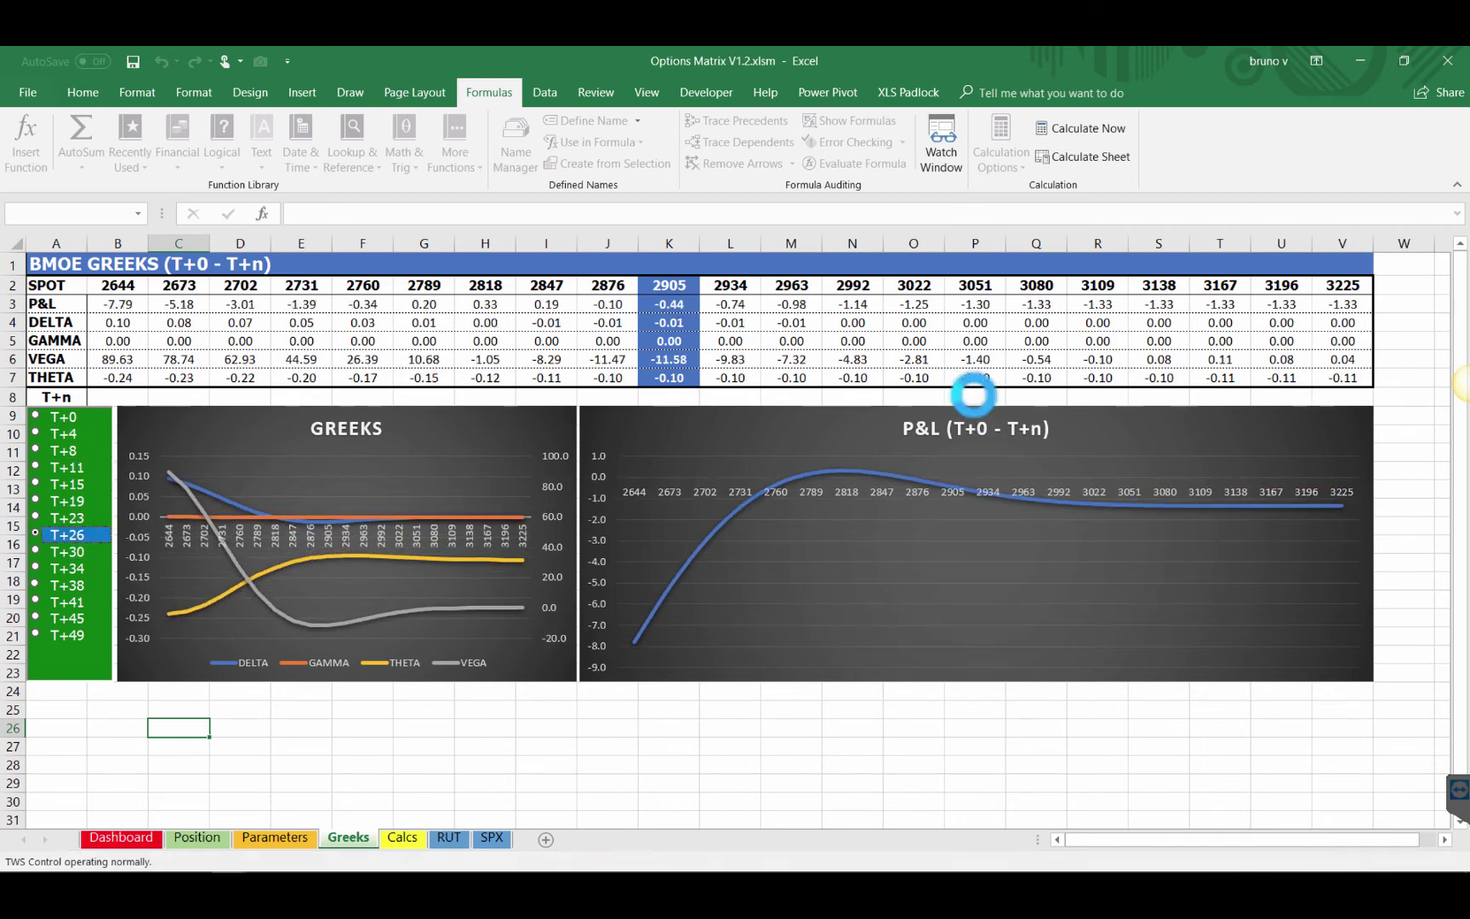
key("Down")
key("Down")
key("Down")
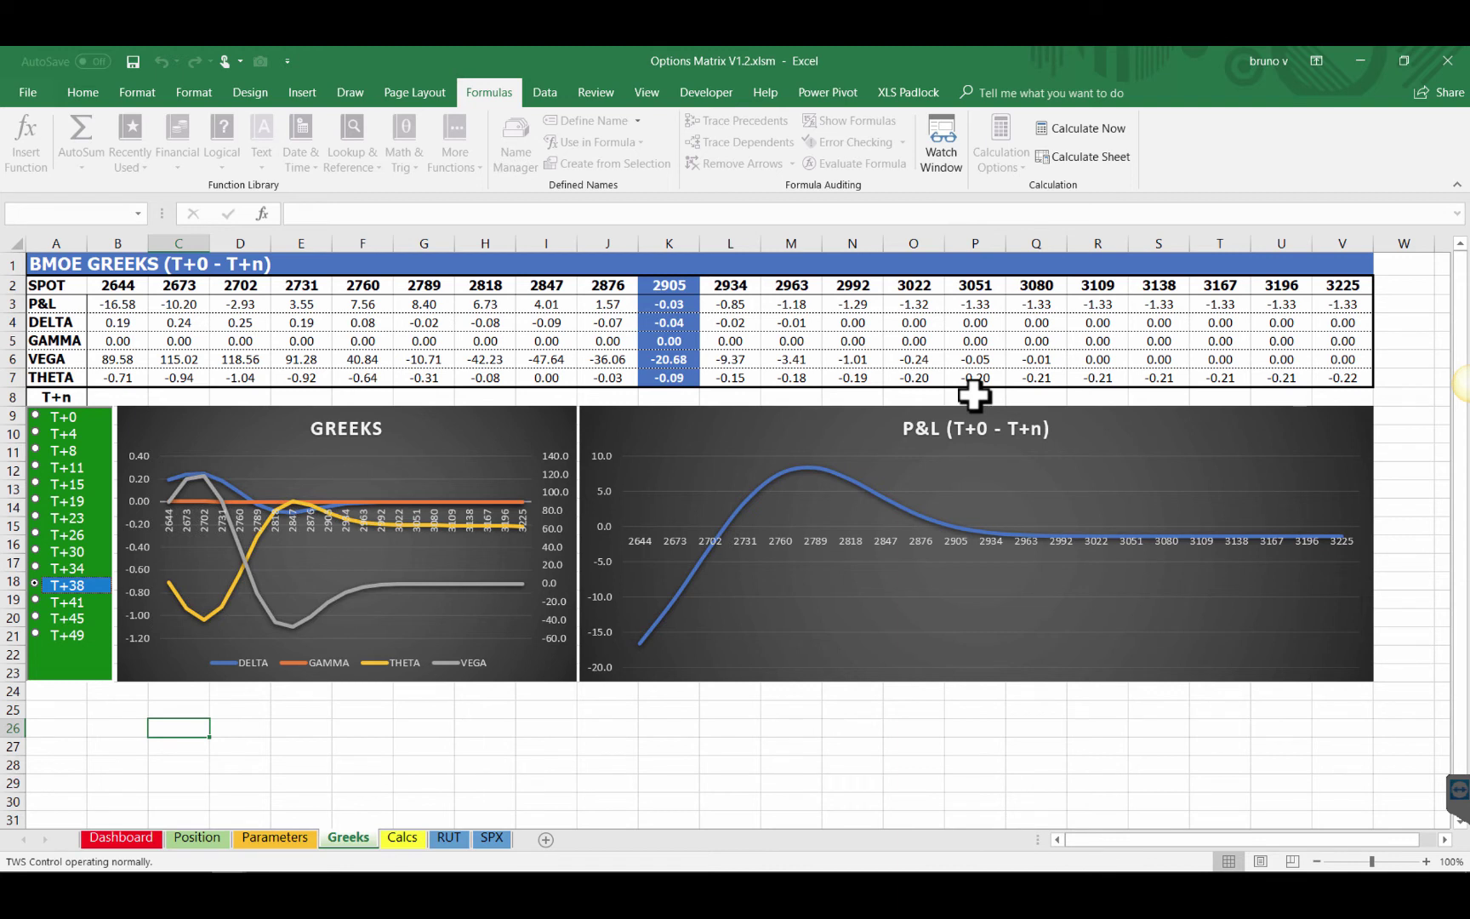
Switch from the Greeks sheet to the Dashboard sheet
key("ctrl+Page_Up")
key("ctrl+Page_Up")
key("ctrl+Page_Up")
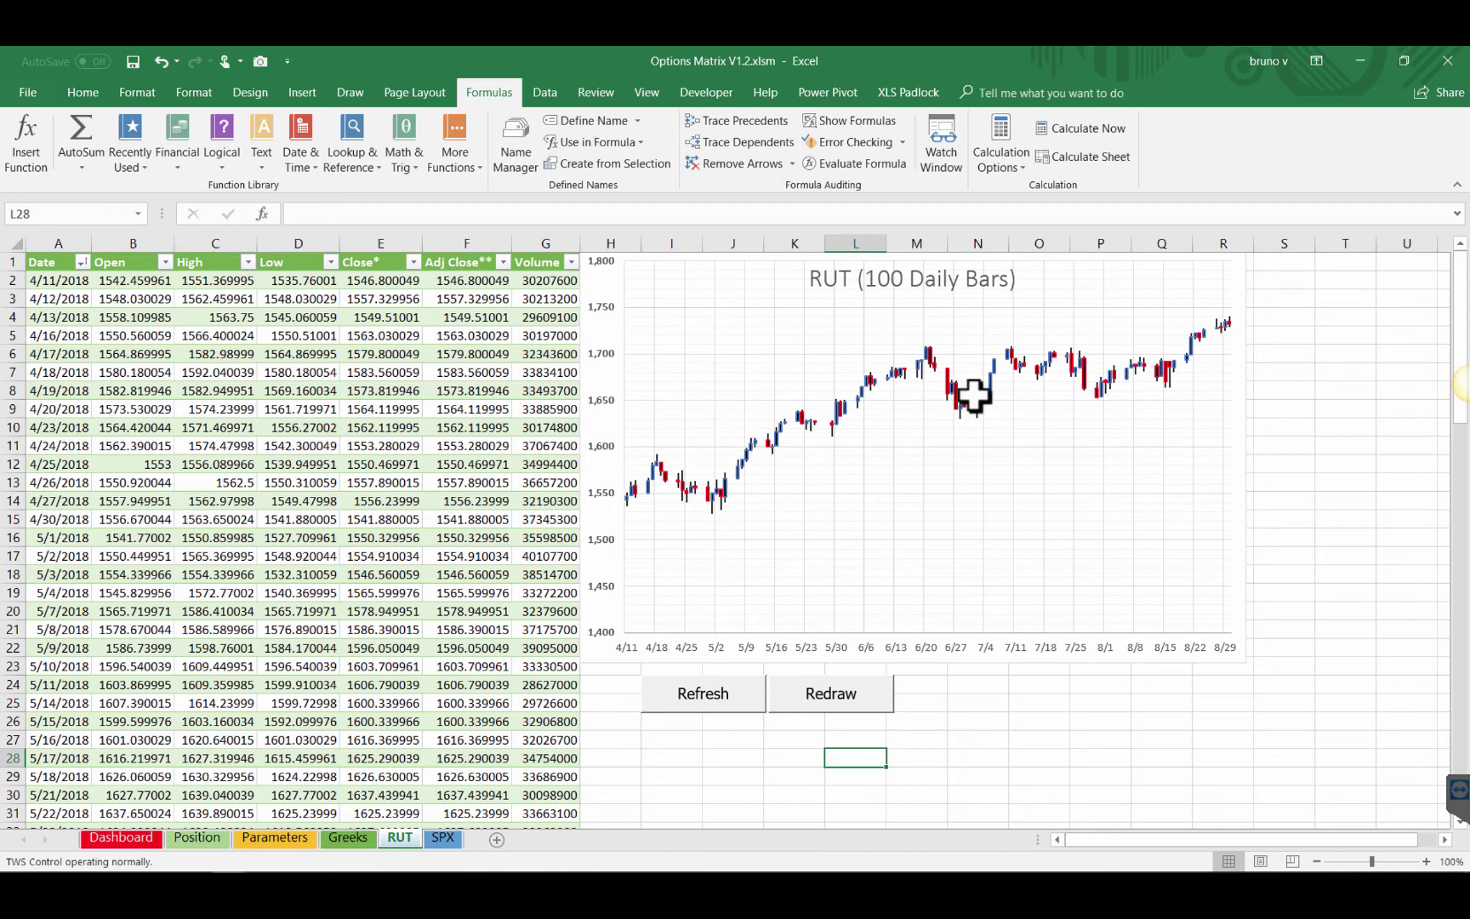
Select the RUT (100 Daily Bars) candlestick chart on the RUT sheet
left_click(974, 395)
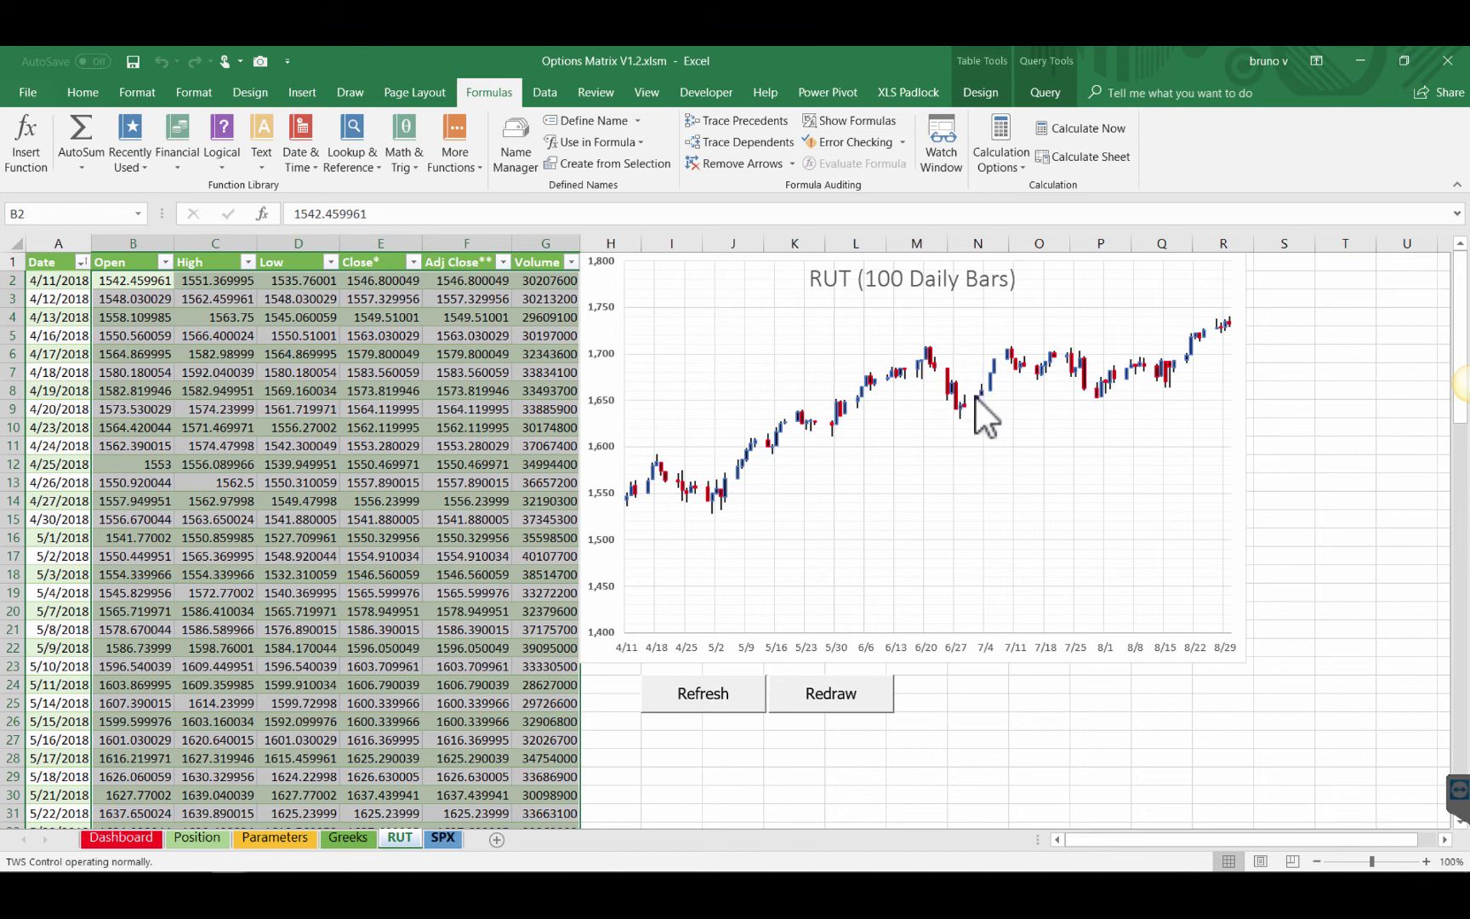
On the SPX sheet, review the price data and redraw the candlestick chart through 8/30
key("ctrl+Page_Down")
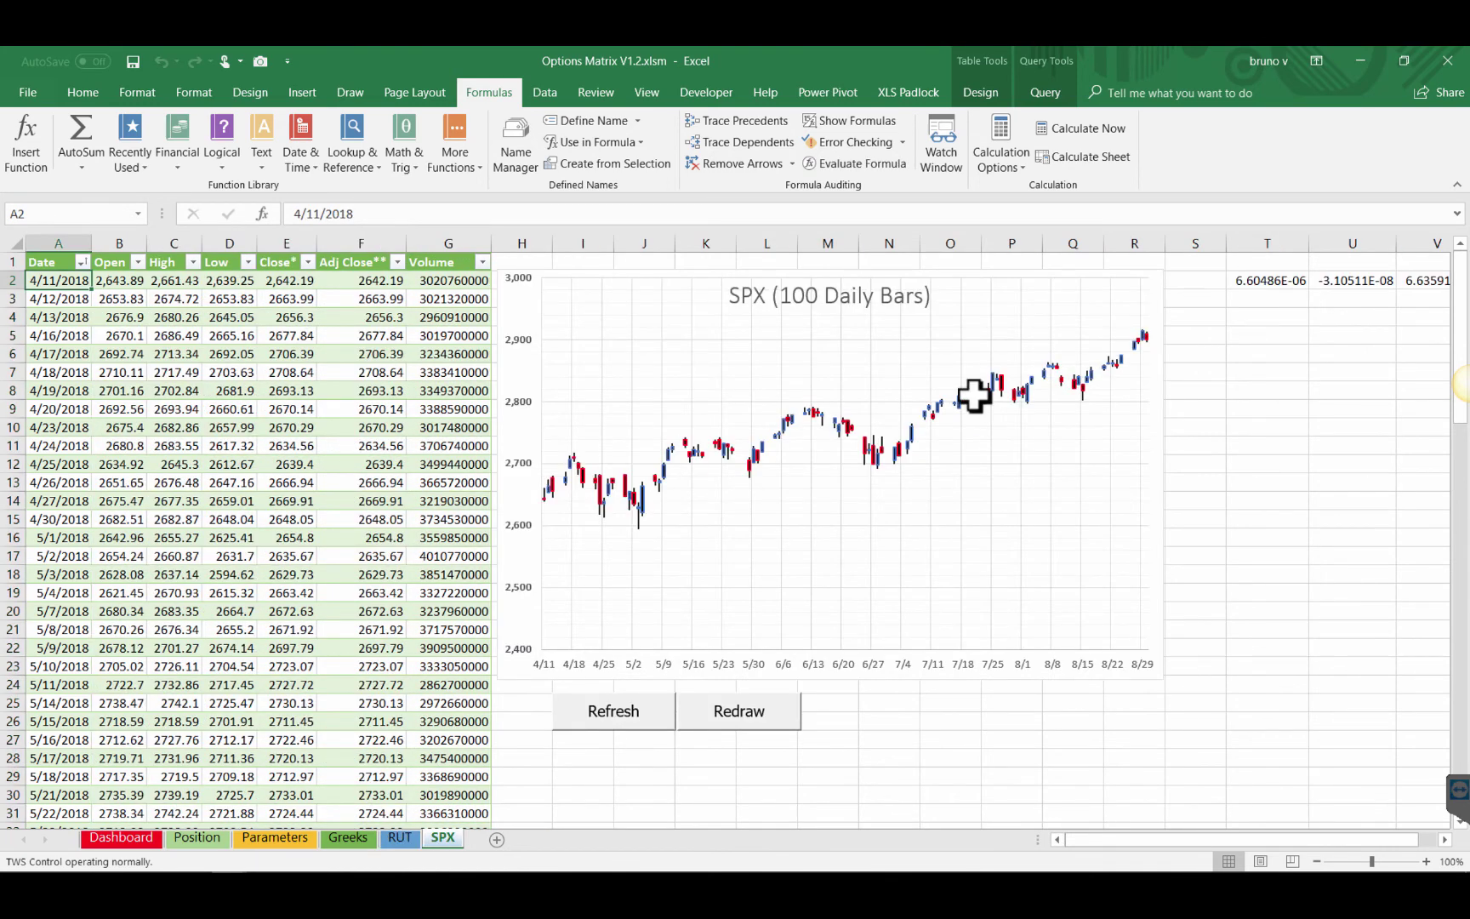
scroll(974, 396, "down", 20)
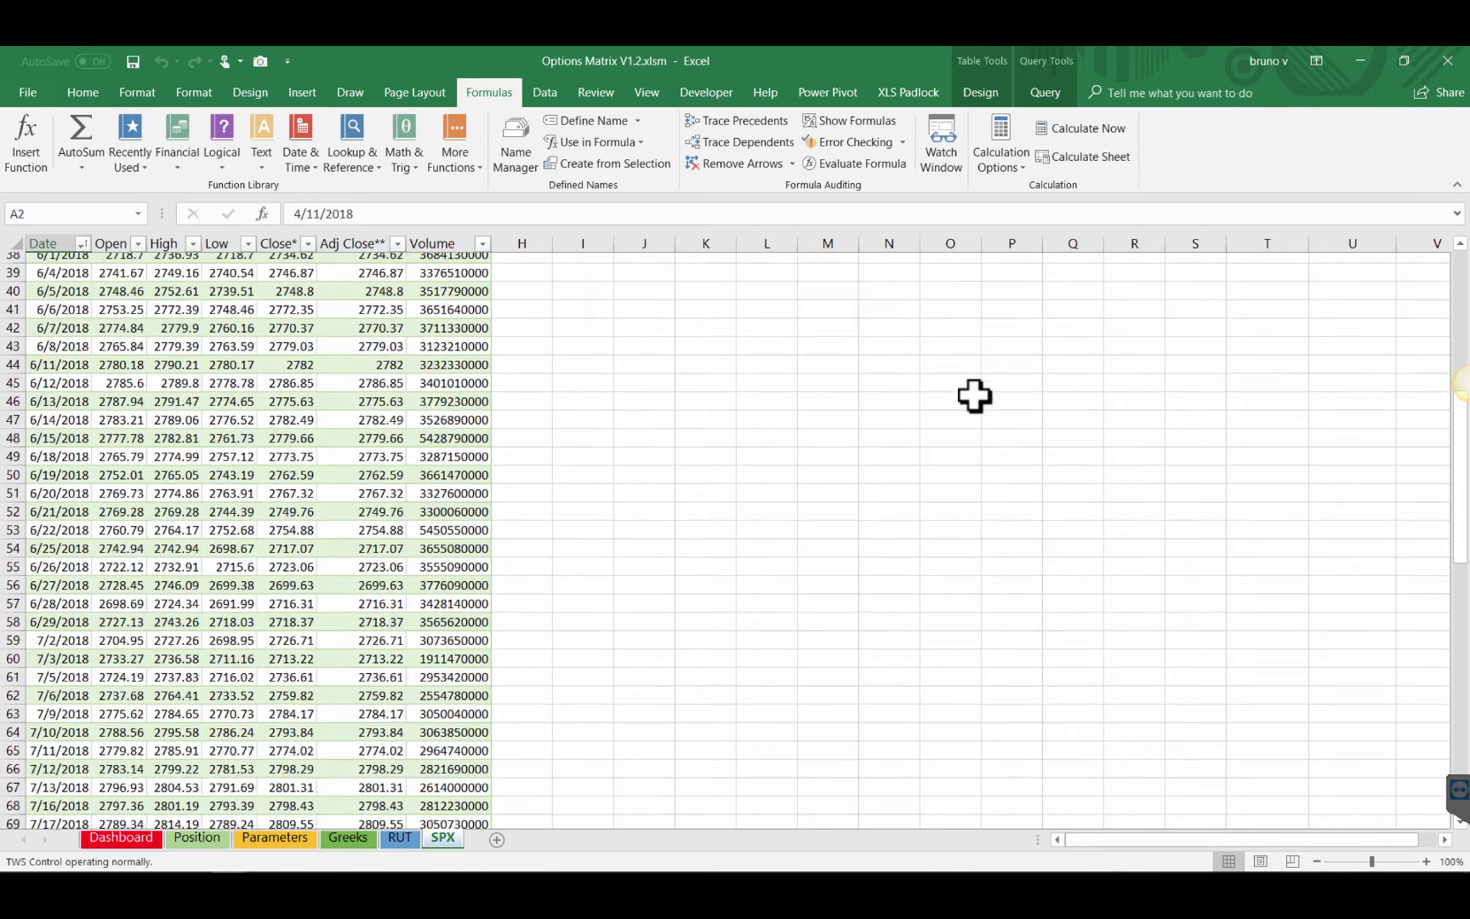
scroll(974, 395, "down", 5)
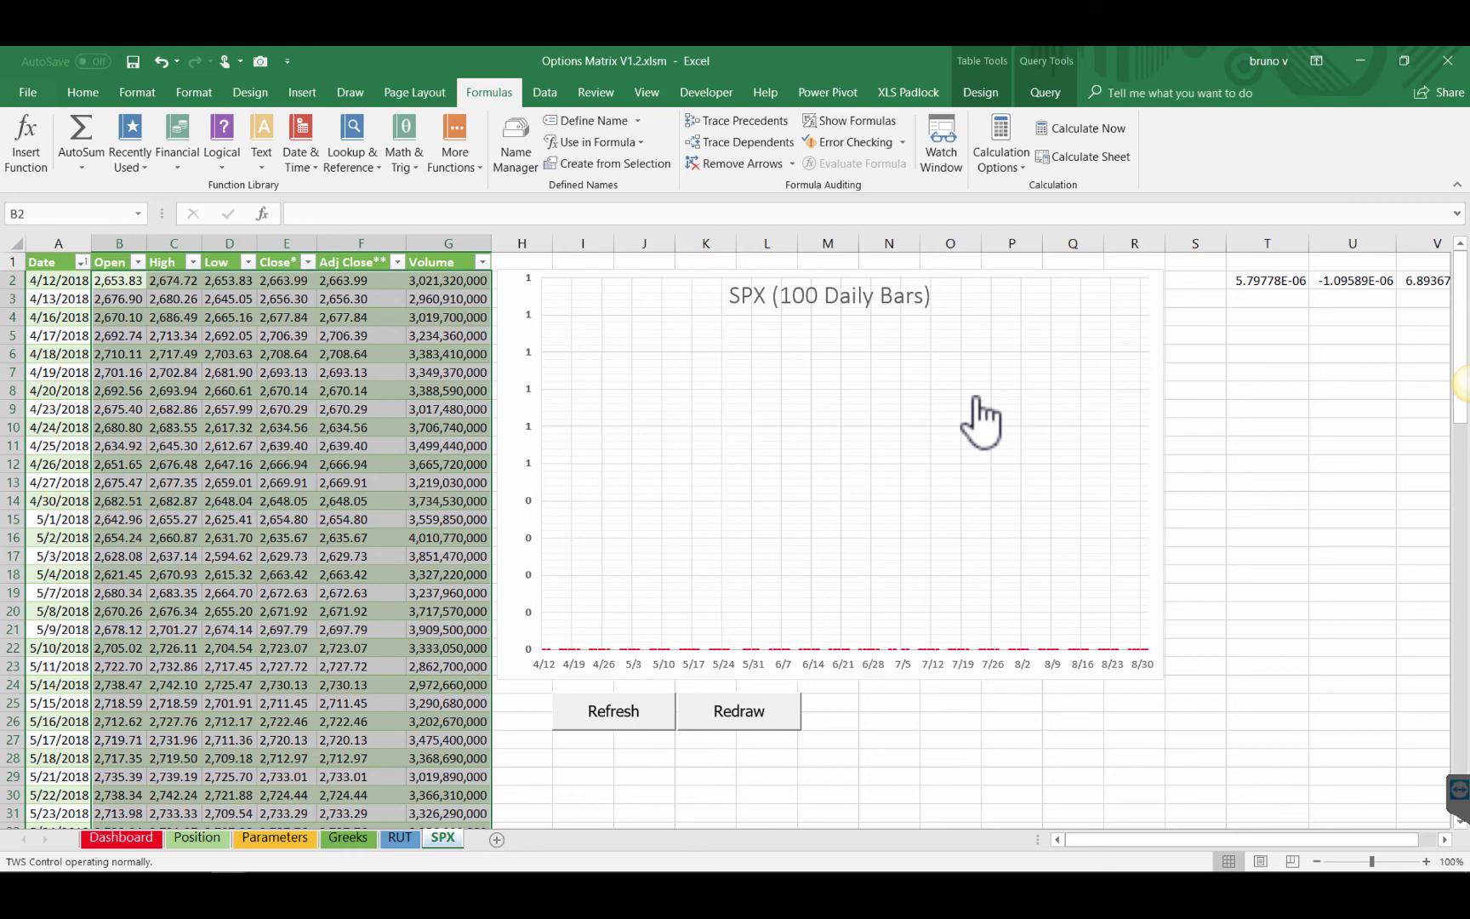
left_click(981, 421)
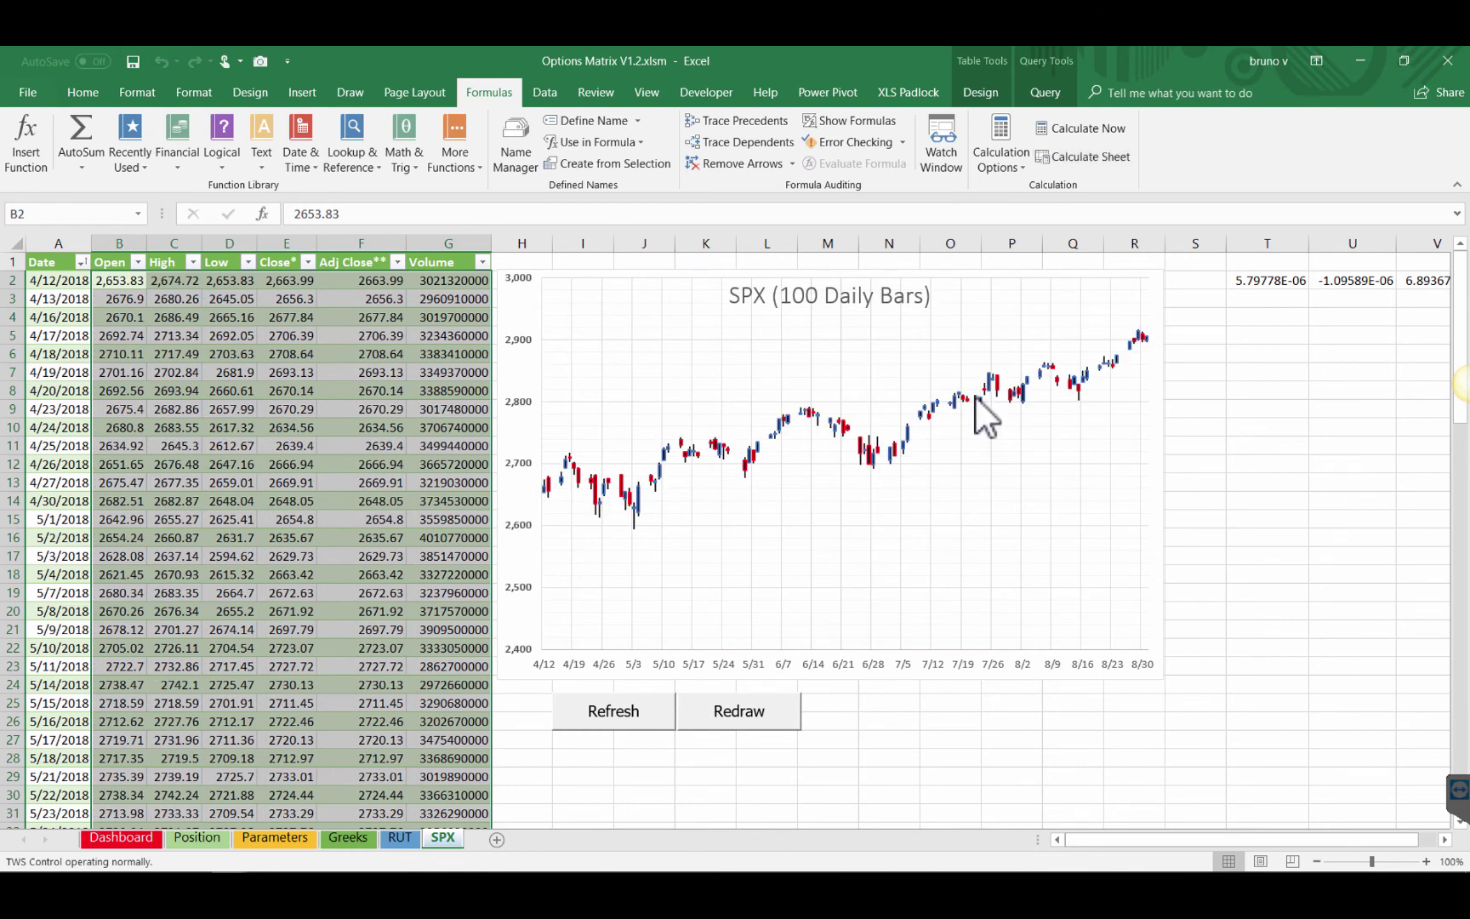
left_click(973, 394)
mouse_move(1138, 341)
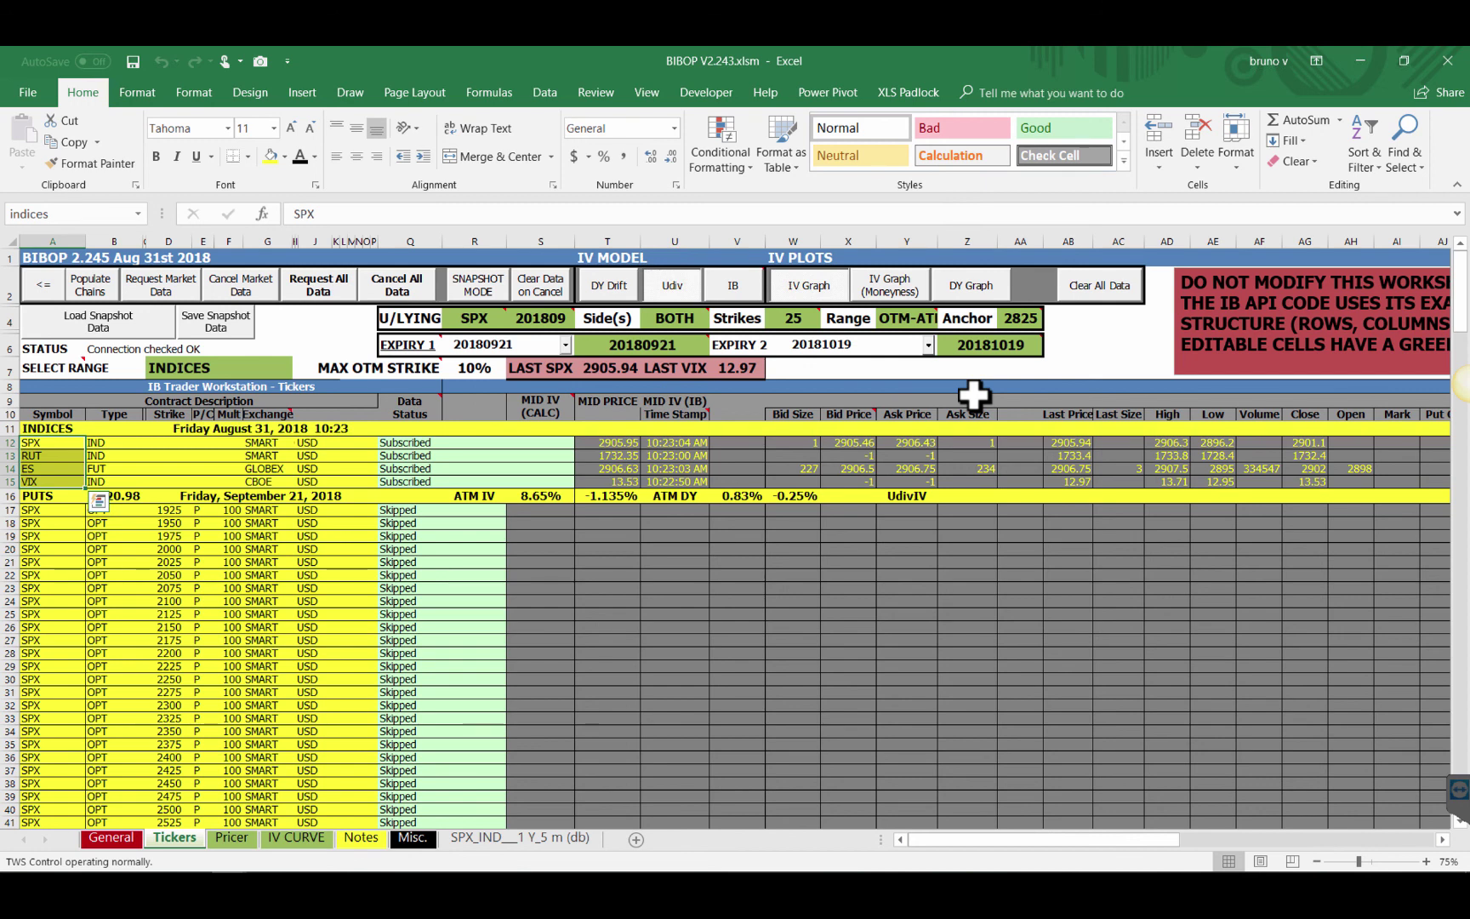
key("ctrl+Tab")
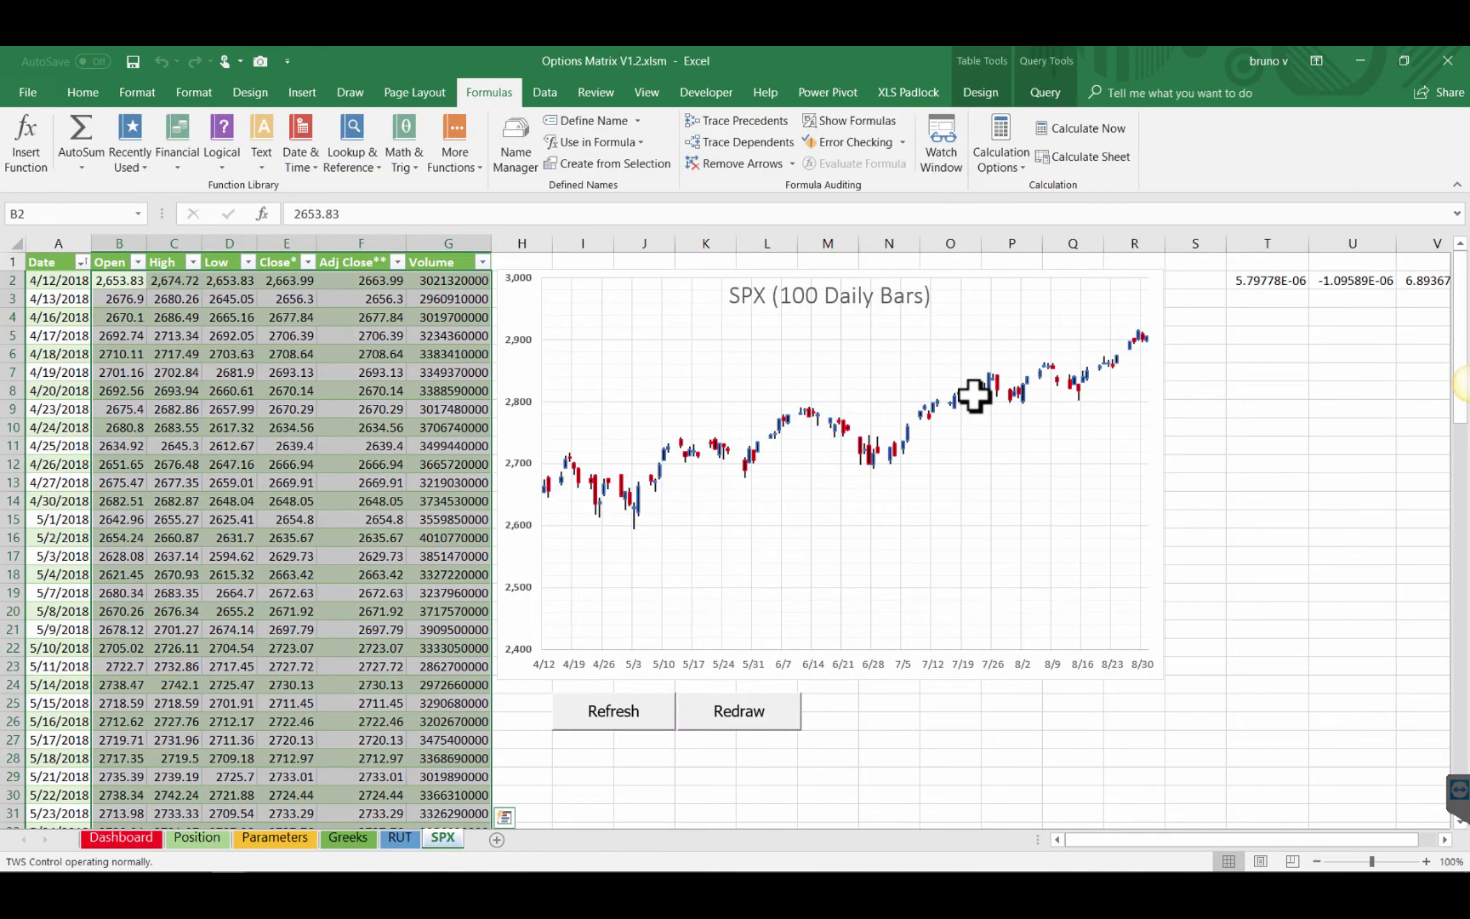
Select the SPX 100-daily-bar candlestick chart
left_click(974, 394)
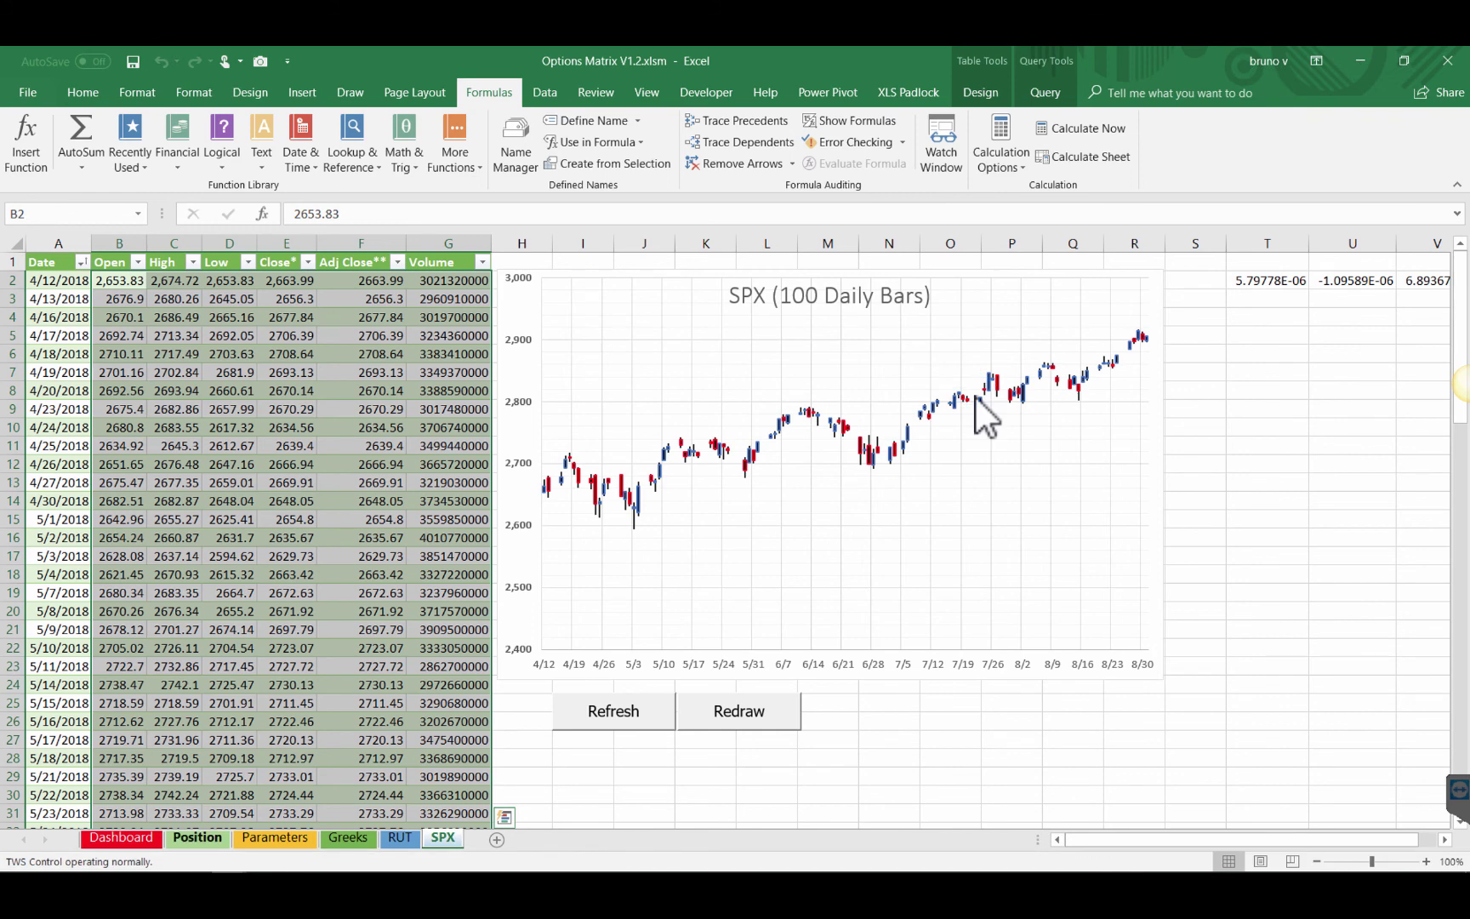